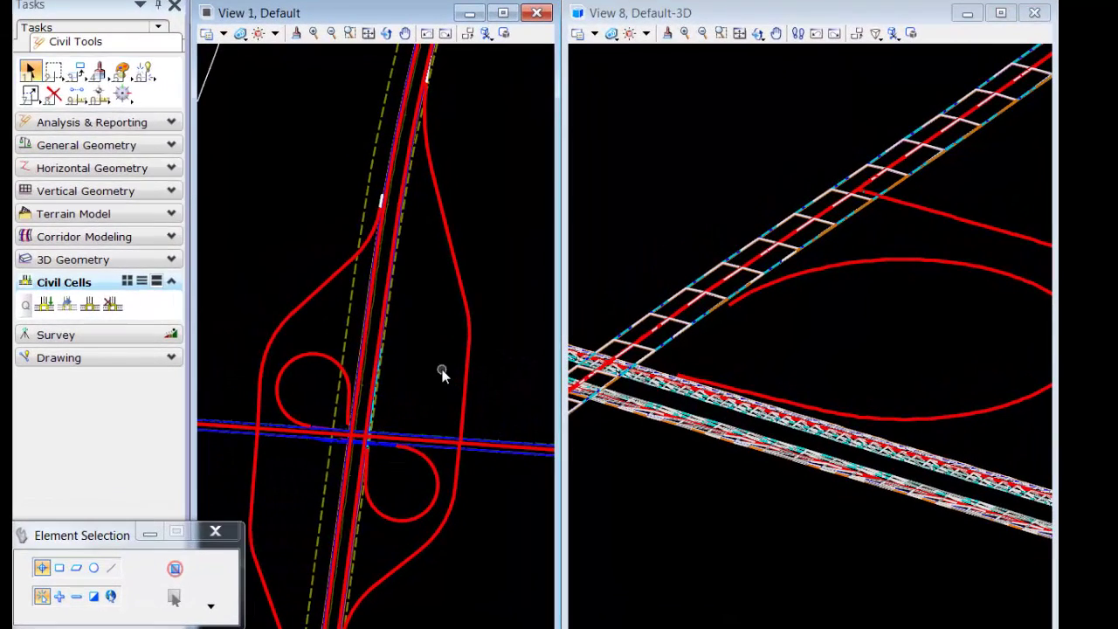
Start Place Civil Cell and open the Pick Civil Cell library list
left_click(43, 304)
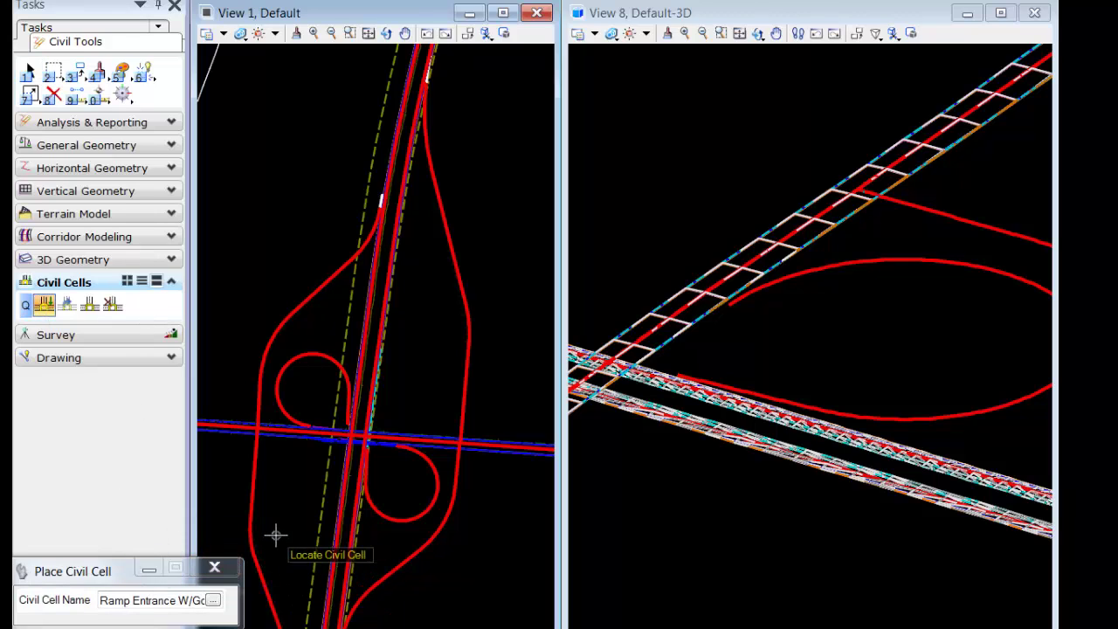
left_click(214, 600)
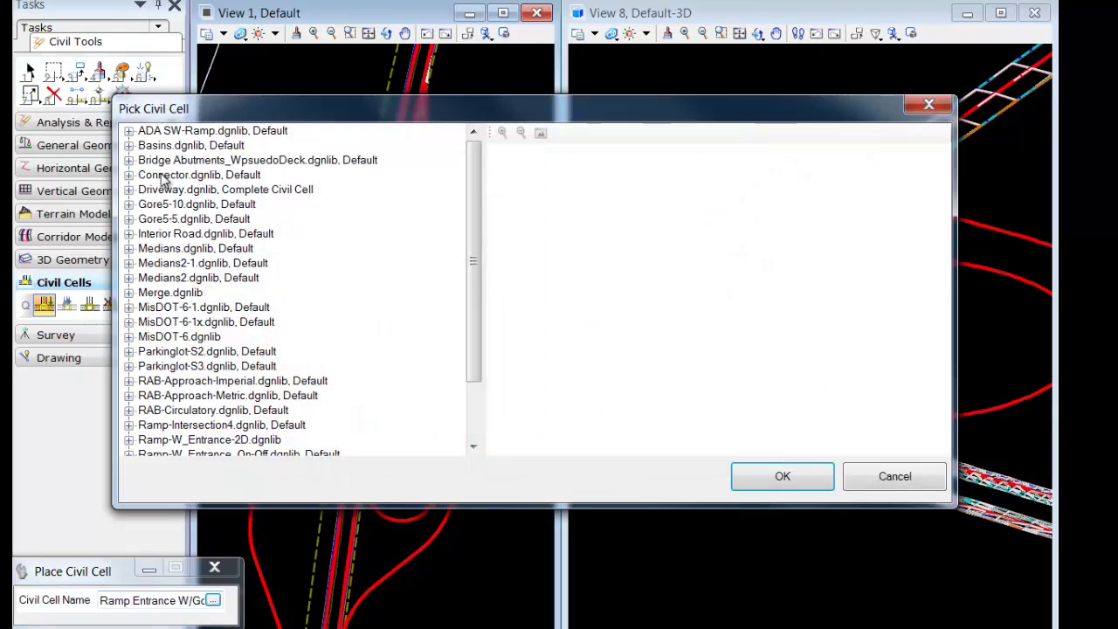
Pick Ramp Entrance W/Gore from Gore5-10.dgnlib as the civil cell to place
left_click(129, 205)
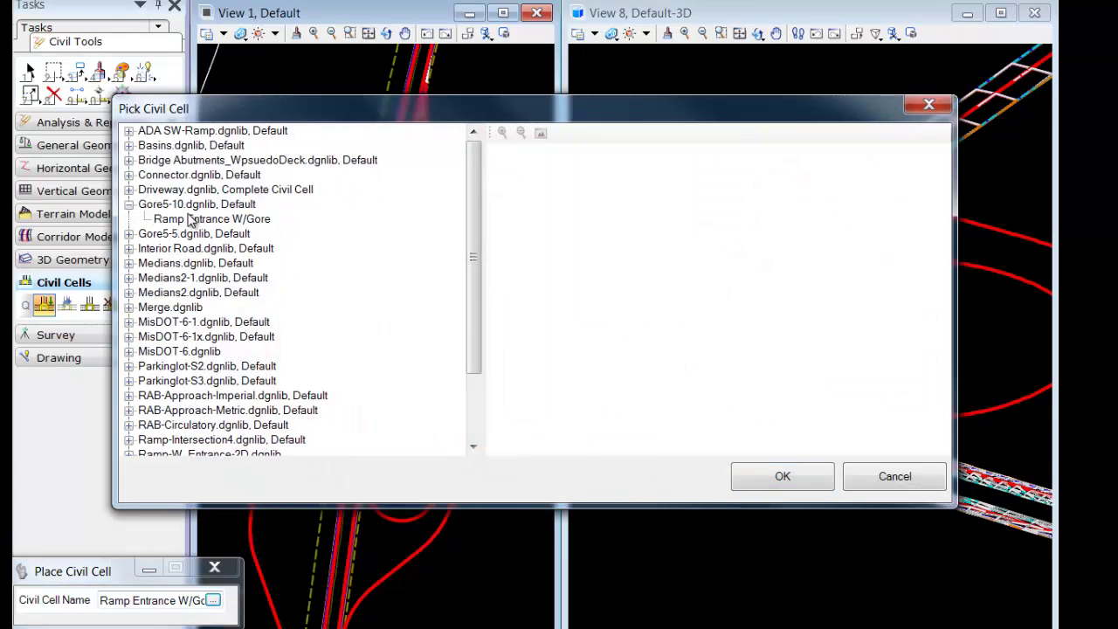
left_click(194, 219)
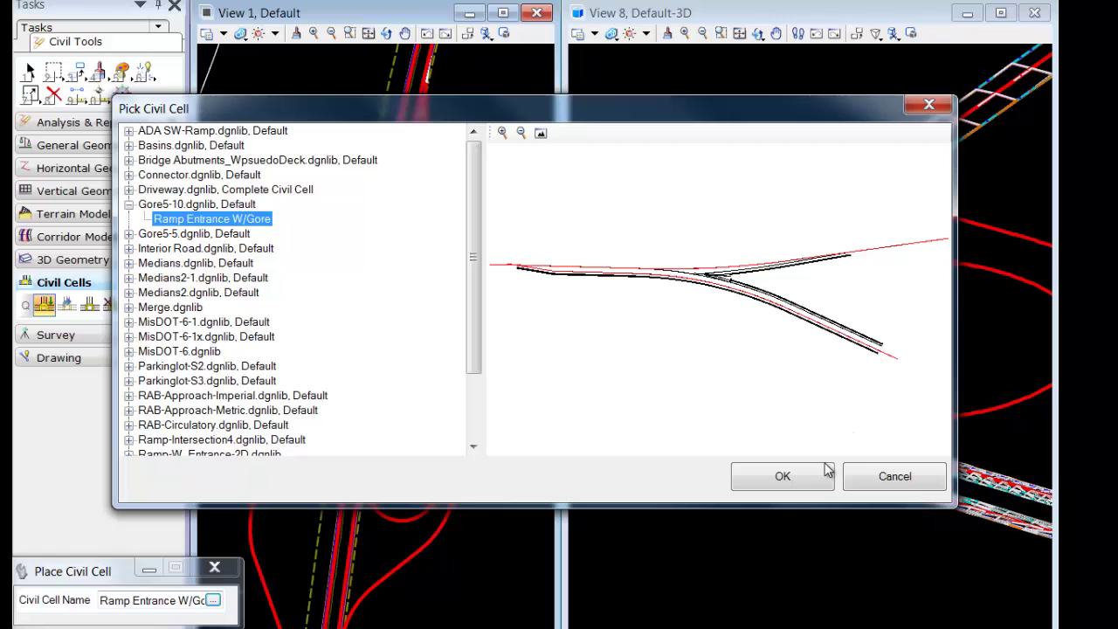
left_click(781, 475)
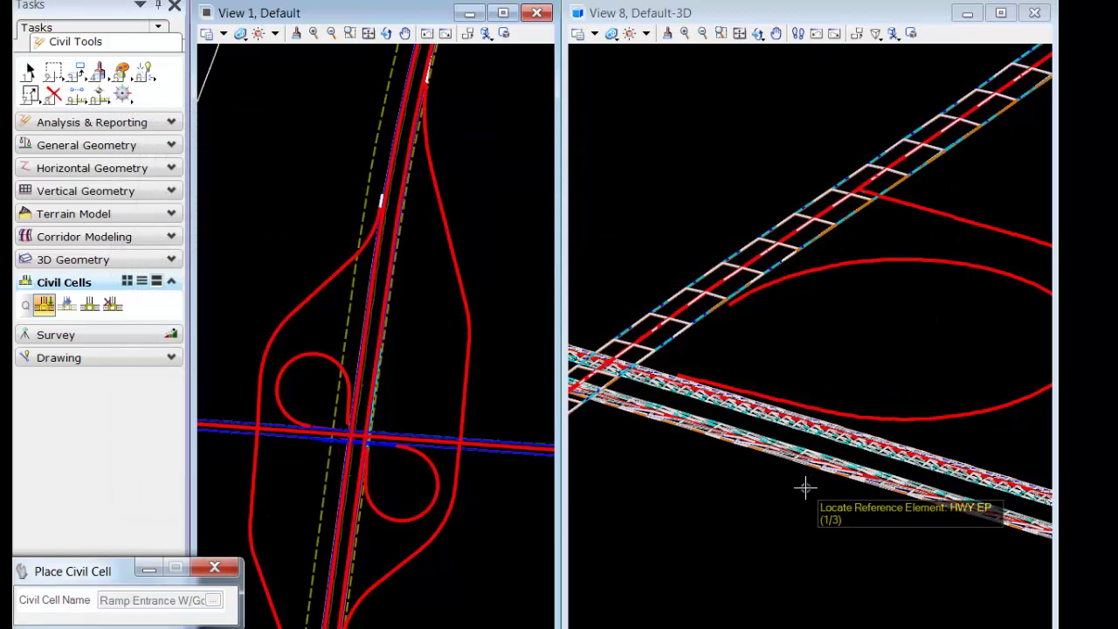
Locate HWY EP, Ramp Alignment and Transition Lane Edge as the gore cell's references
right_click(474, 451)
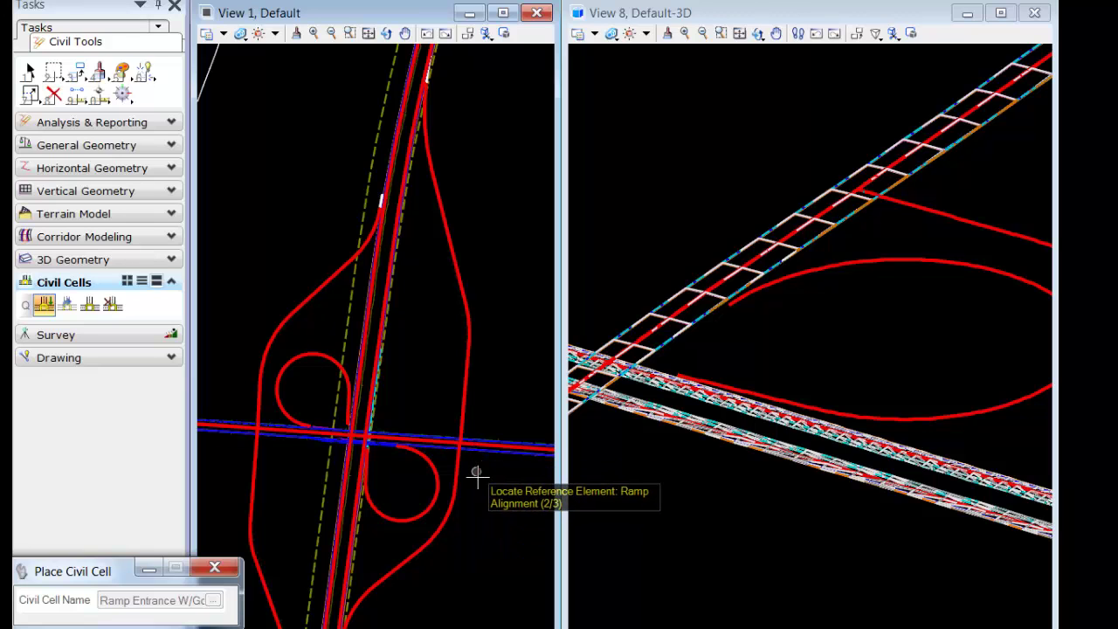
right_click(384, 528)
scroll(295, 456, "up", 3)
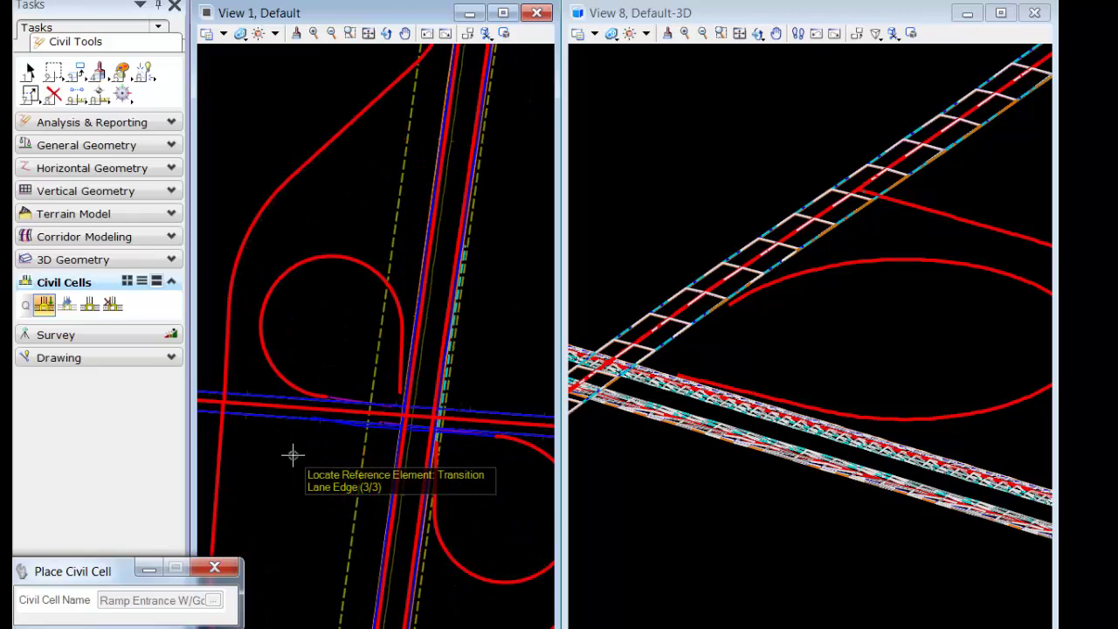
scroll(474, 450, "up", 3)
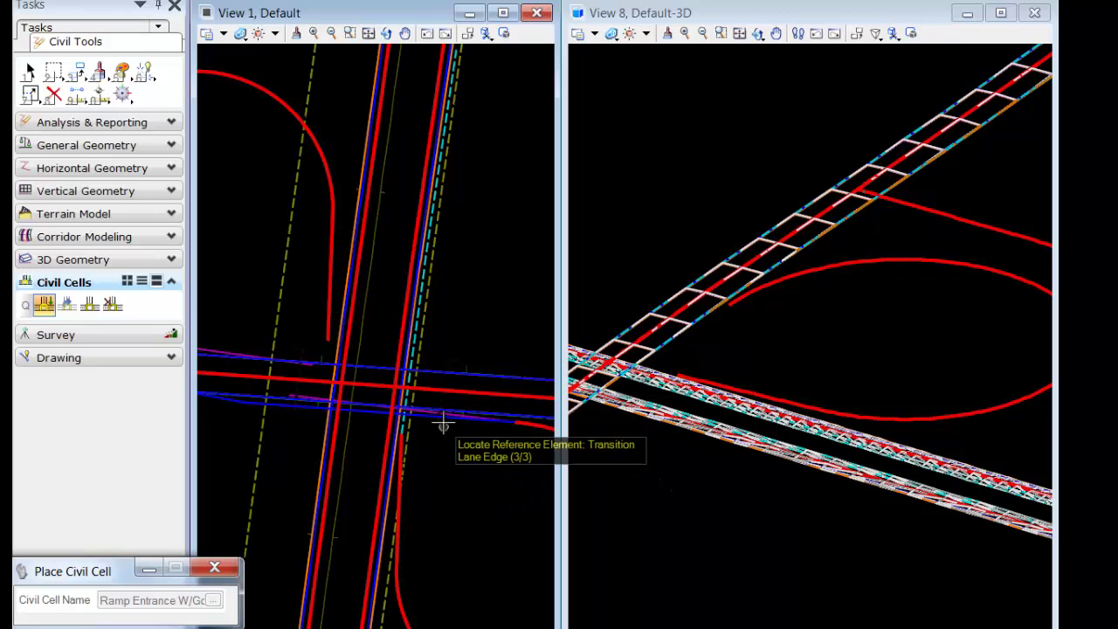
middle_click_drag(447, 425, 382, 462)
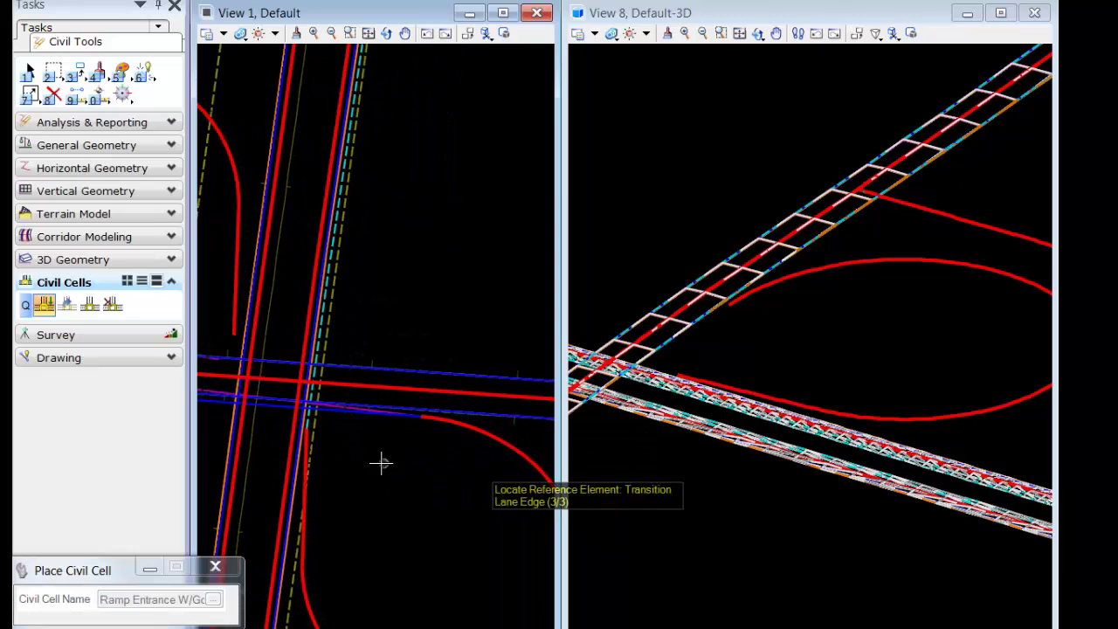
left_click(429, 538)
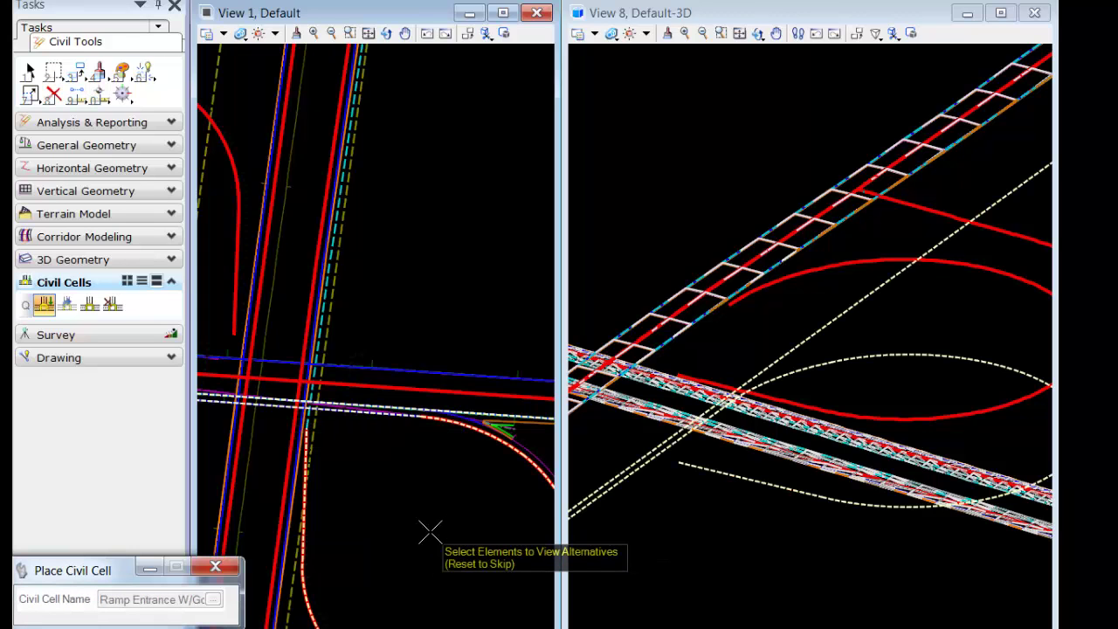
Skip alternatives and accept the Ramp Entrance W/Gore placement at the loop ramp junction
middle_click_drag(491, 474, 410, 479)
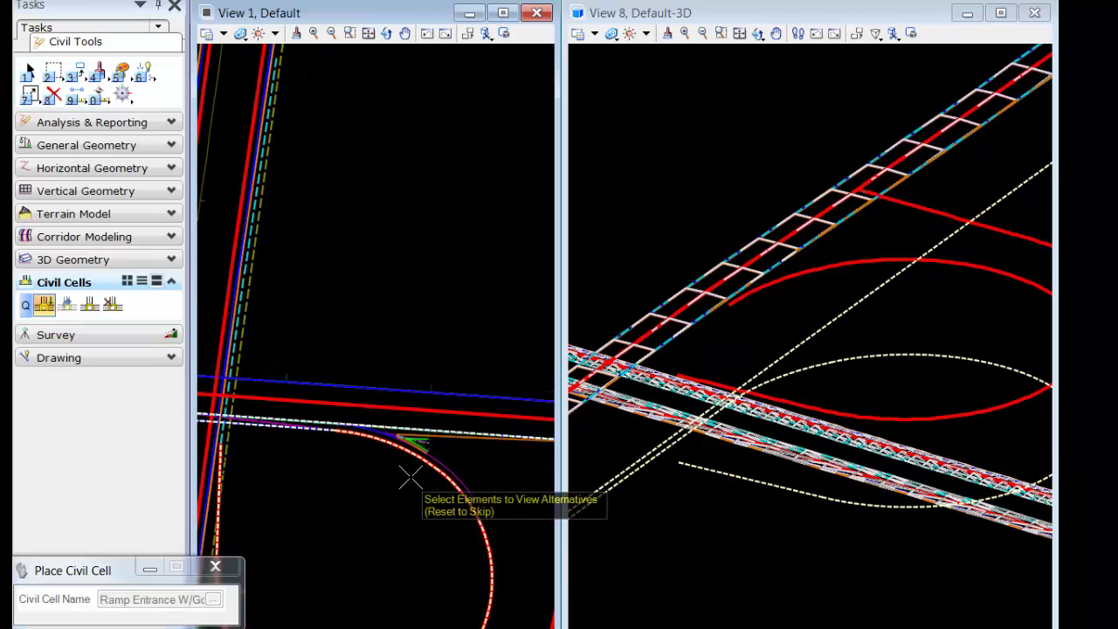
scroll(410, 477, "up", 2)
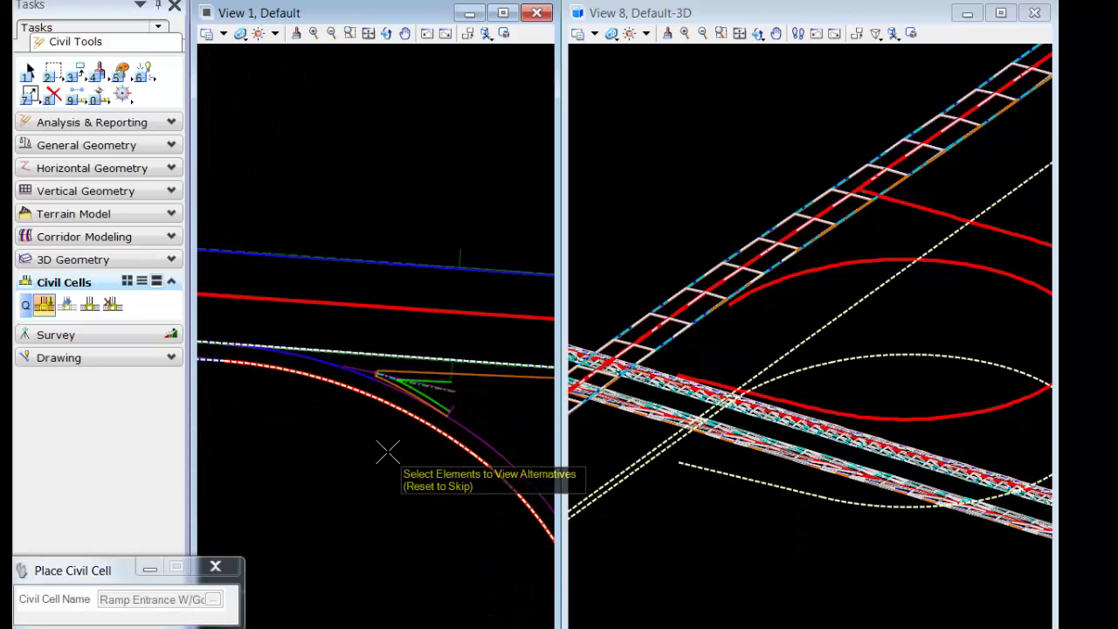
right_click(363, 532)
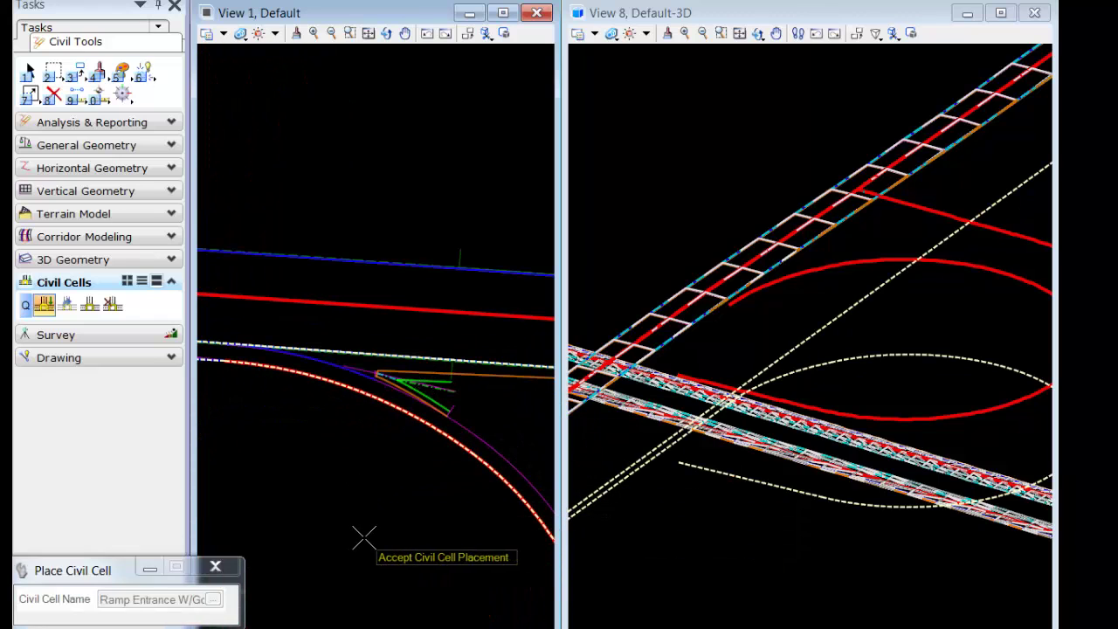
left_click(364, 538)
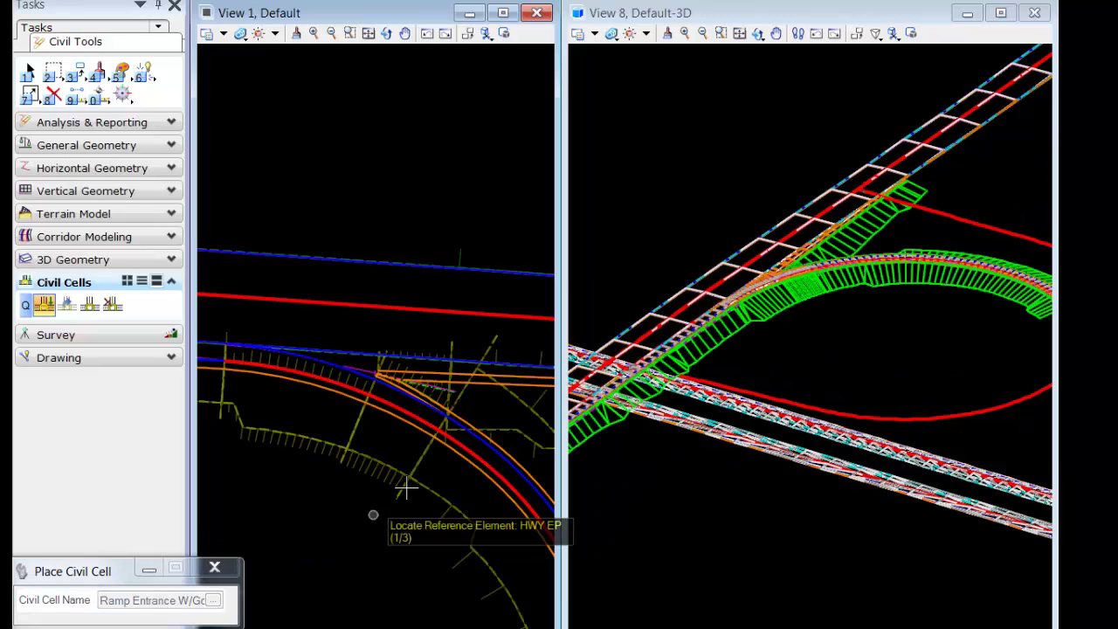
Pan and zoom the plan view to show the whole ramp loop
scroll(931, 363, "down", 2)
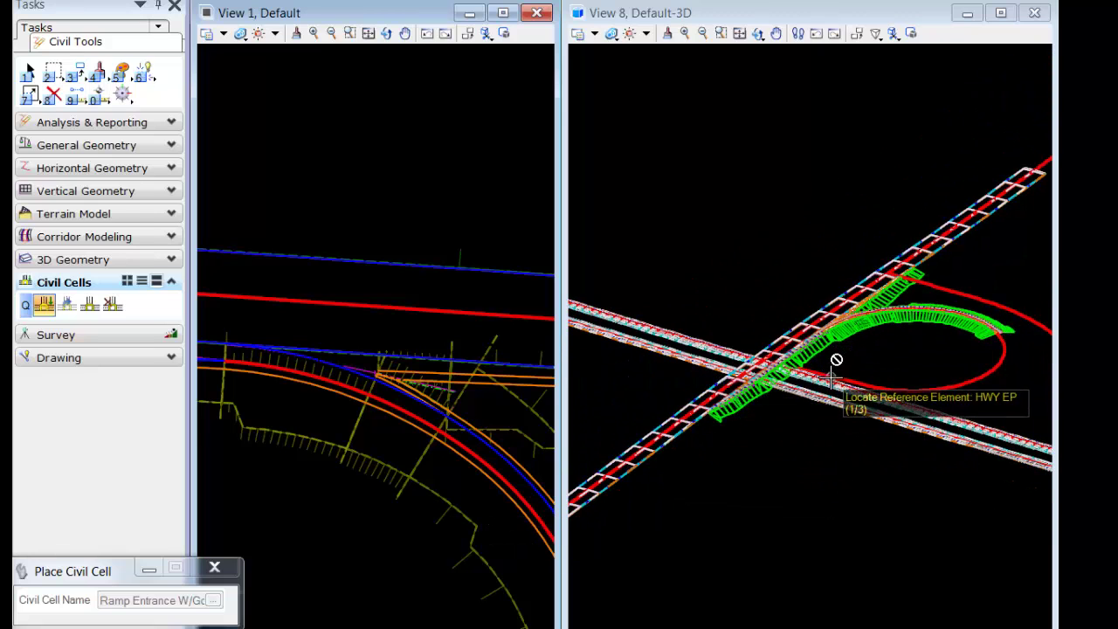
middle_click_drag(382, 525, 341, 353)
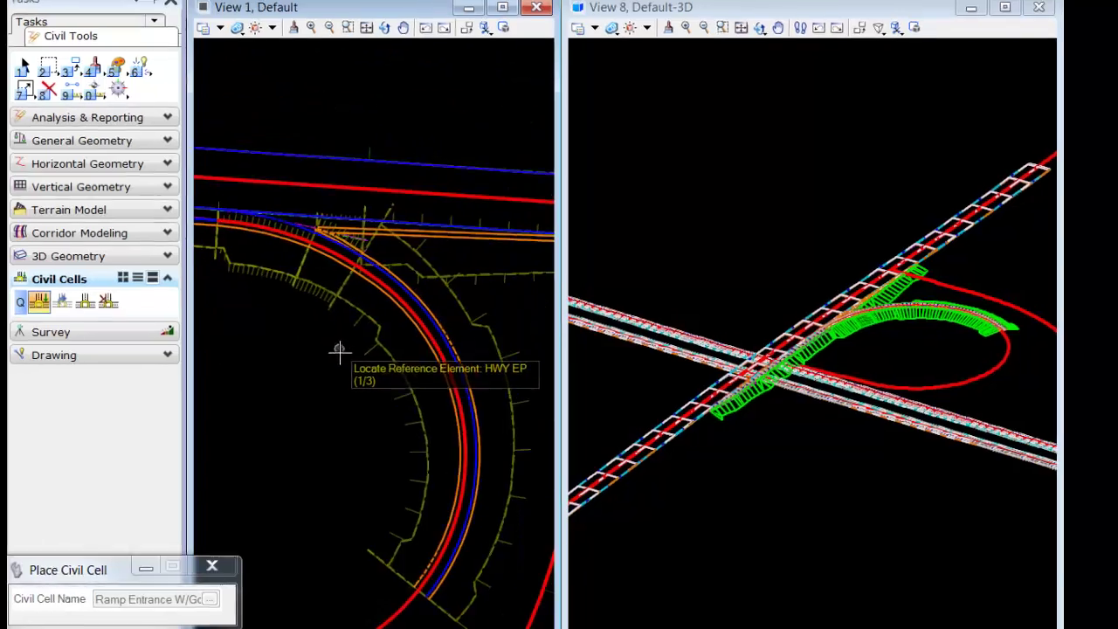
scroll(342, 367, "down", 2)
middle_click_drag(322, 439, 391, 418)
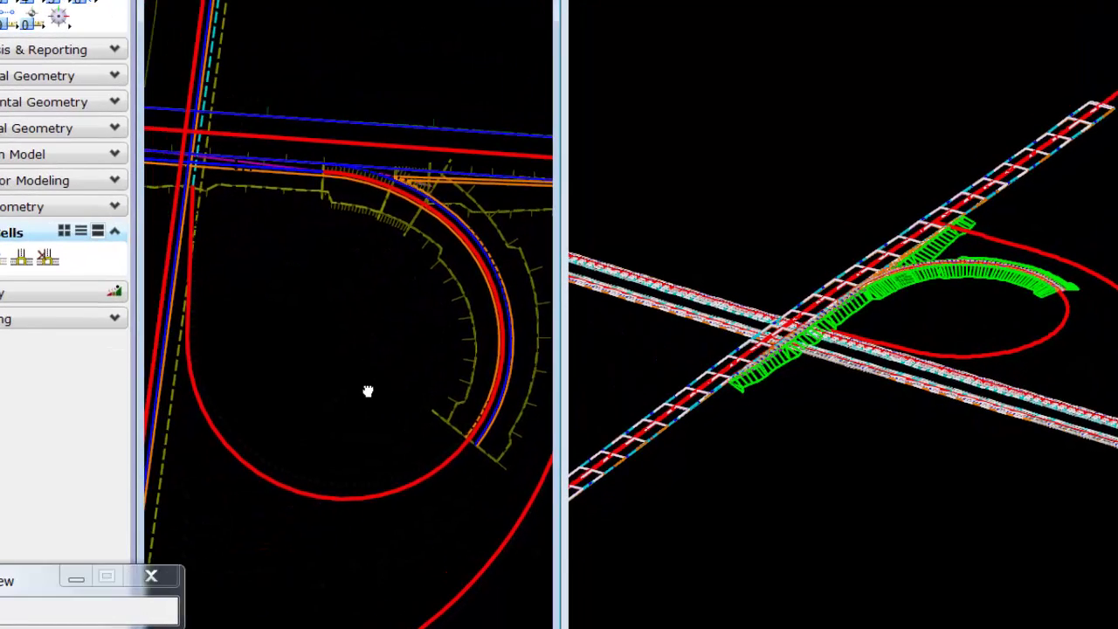
Switch back to element selection and select the loop ramp's geometry
key("Escape")
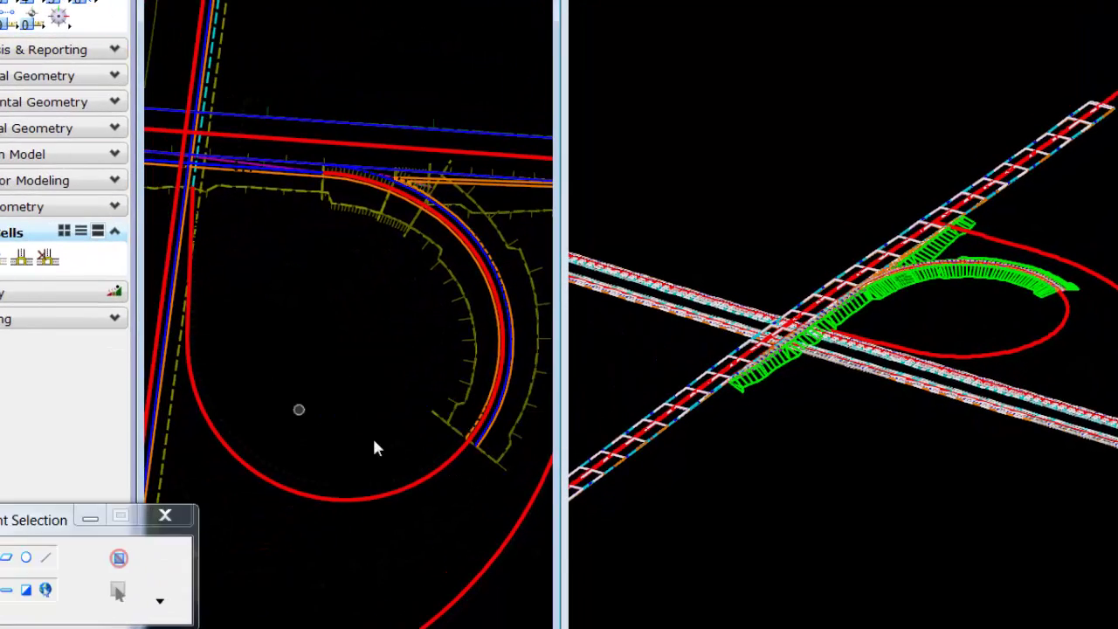
mouse_move(480, 435)
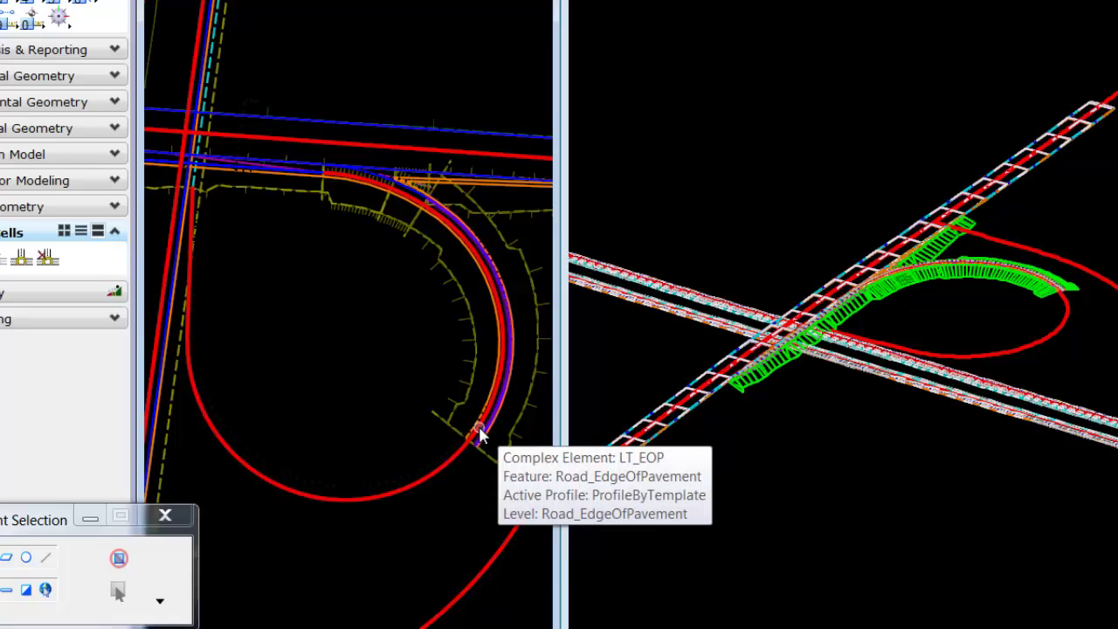
scroll(479, 435, "up", 3)
left_click(469, 441)
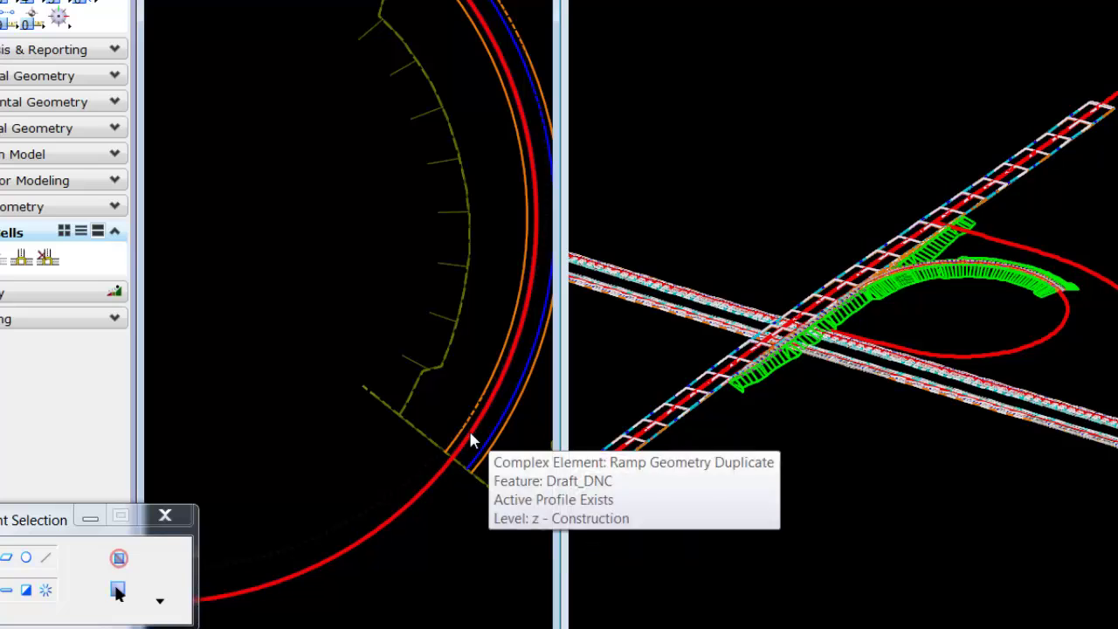
Drag the ramp's End Station to the highway intersection so the corridor wraps the loop
scroll(469, 450, "down", 4)
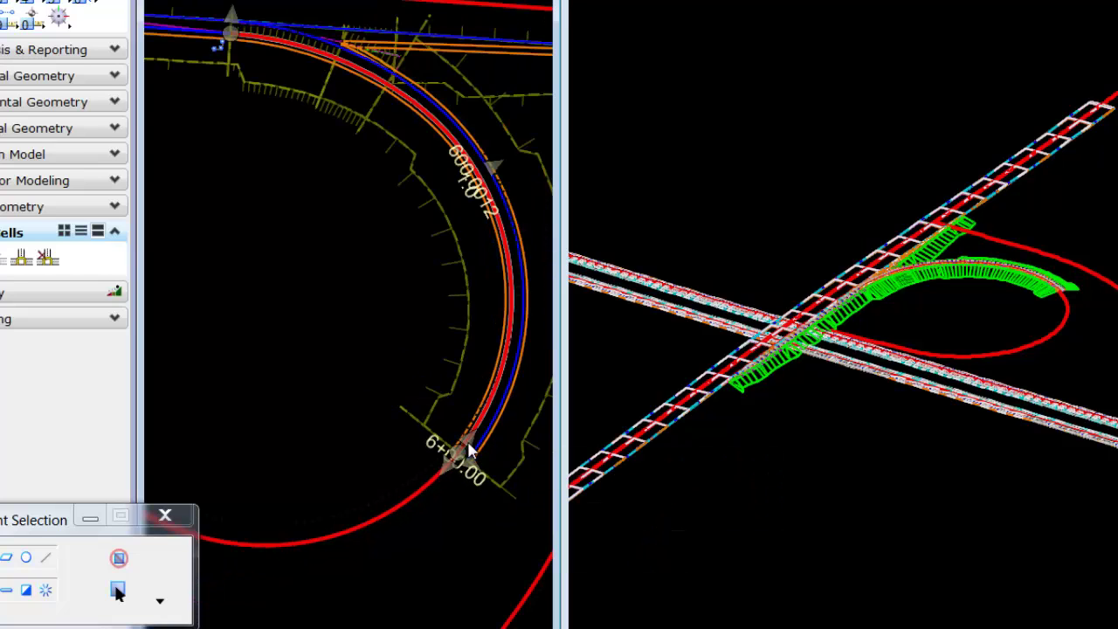
scroll(473, 444, "down", 2)
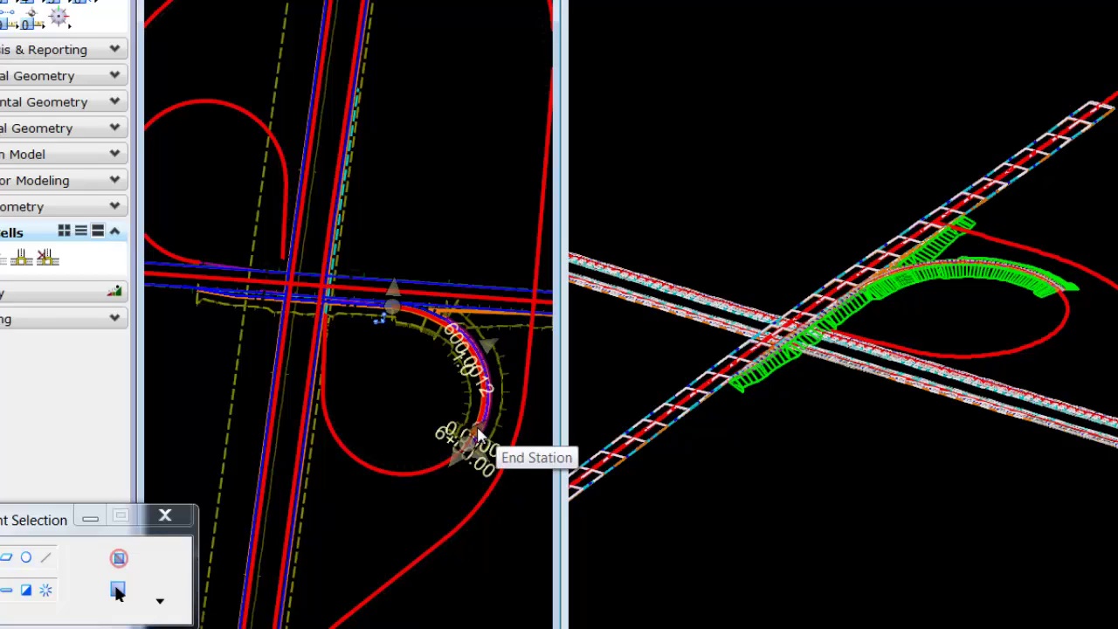
left_click(477, 436)
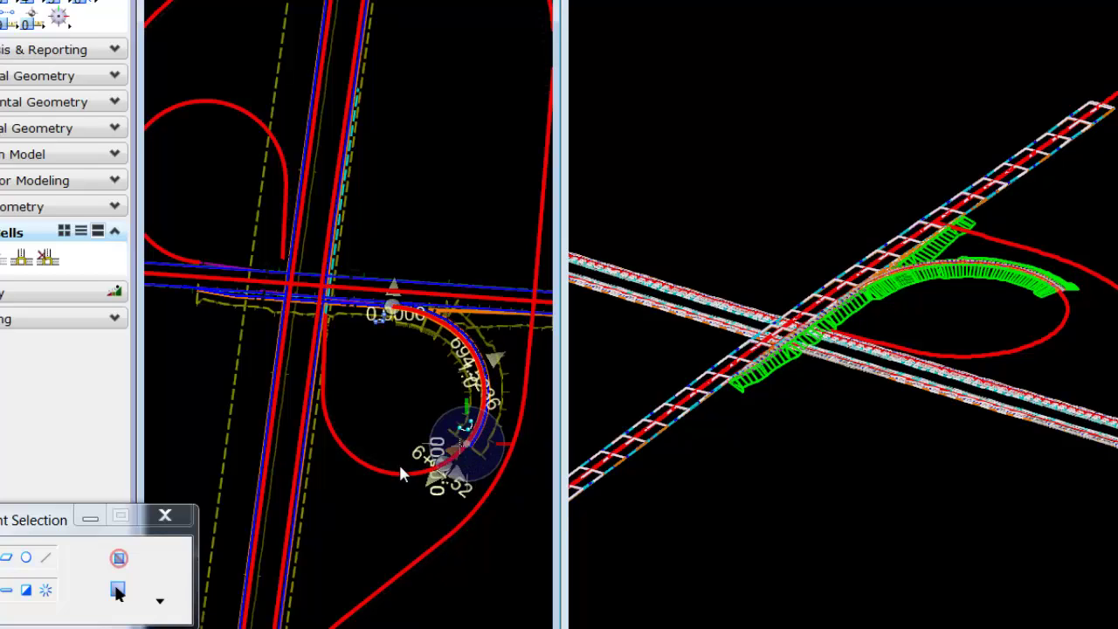
left_click(325, 325)
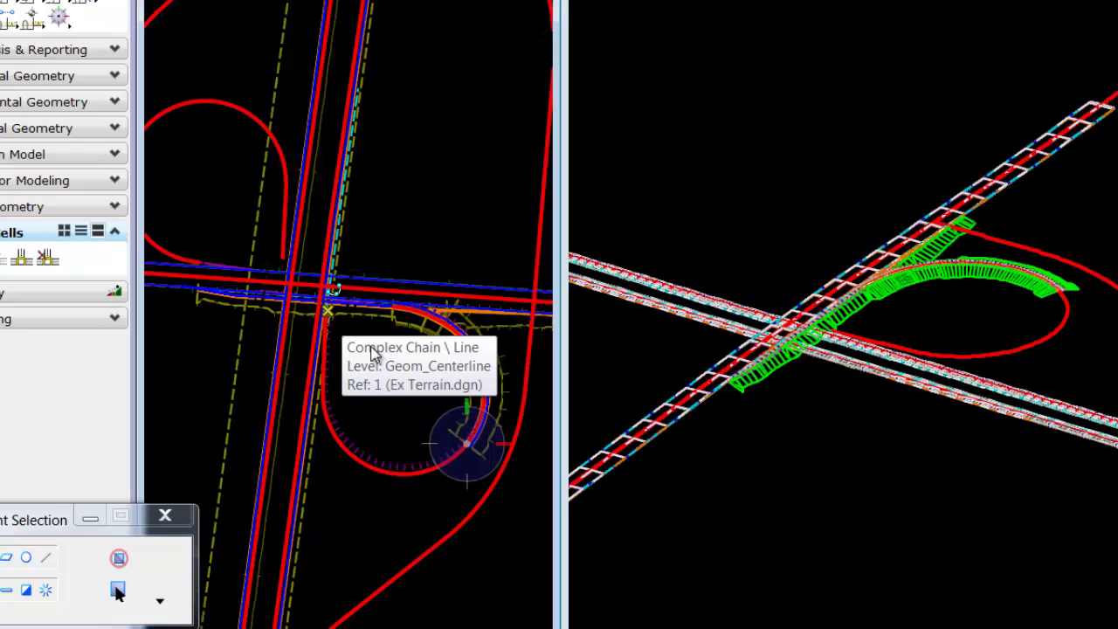
left_click(372, 351)
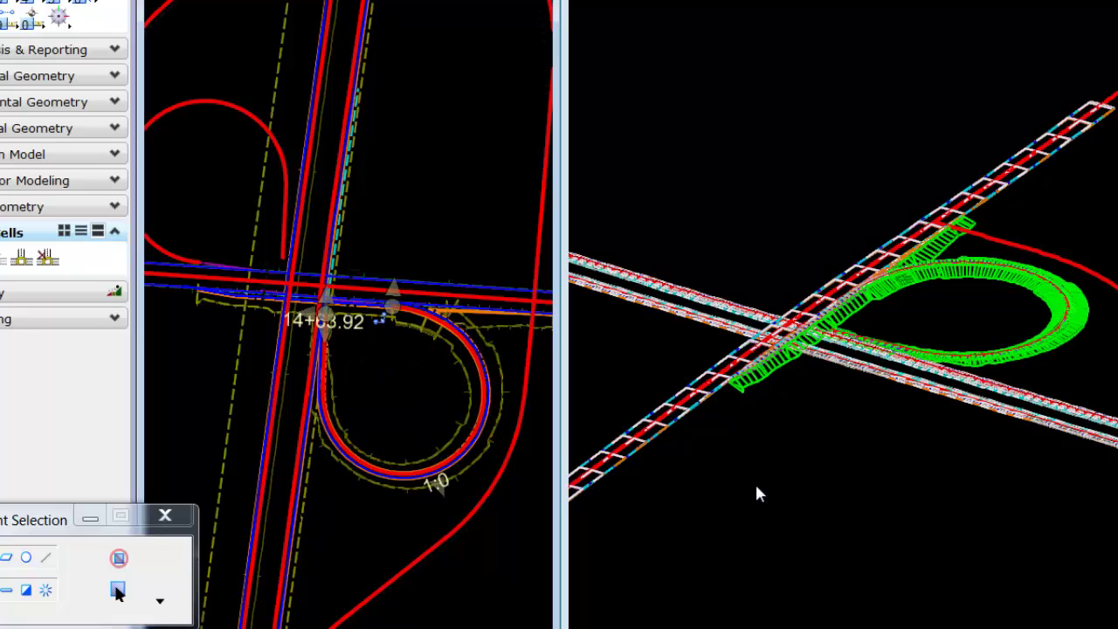
scroll(988, 299, "up", 4)
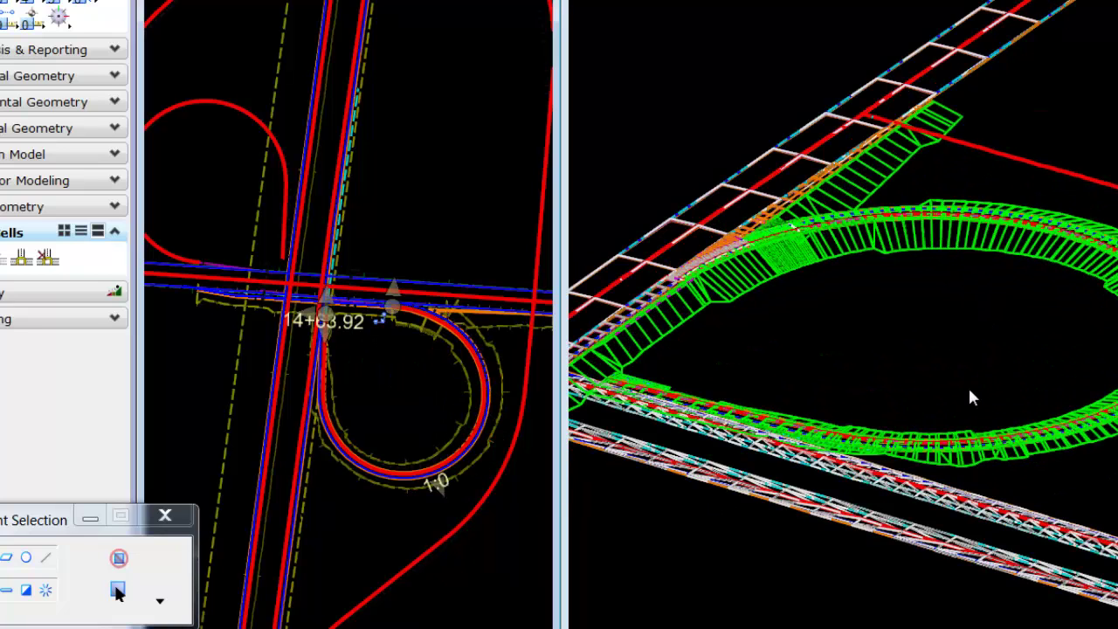
middle_click_drag(969, 394, 820, 428)
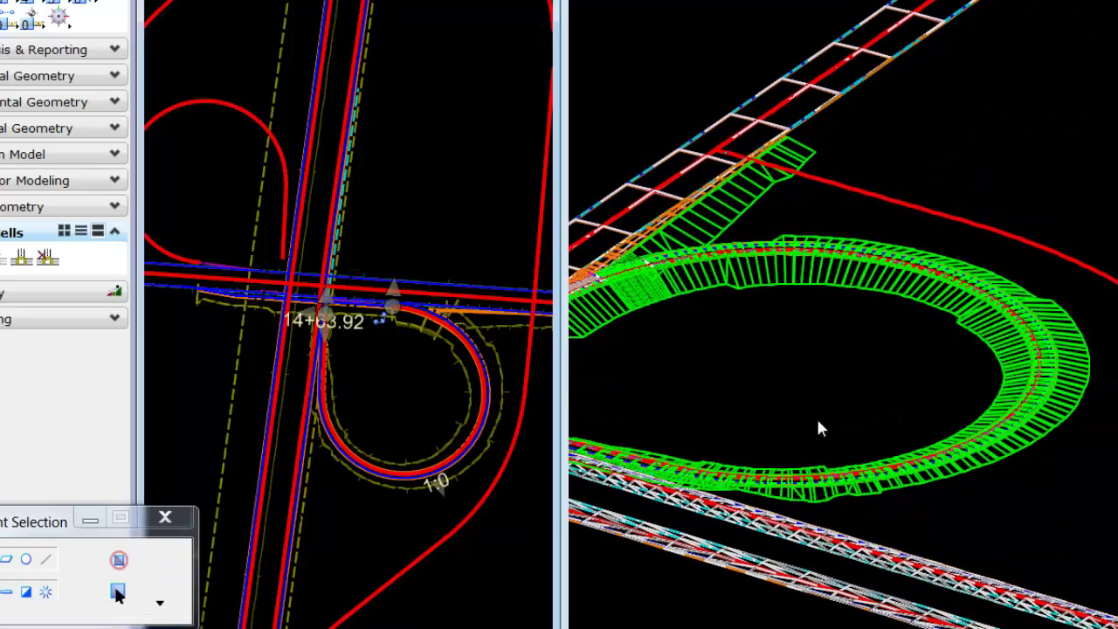
middle_click_drag(352, 554, 337, 259)
middle_click_drag(362, 369, 332, 465)
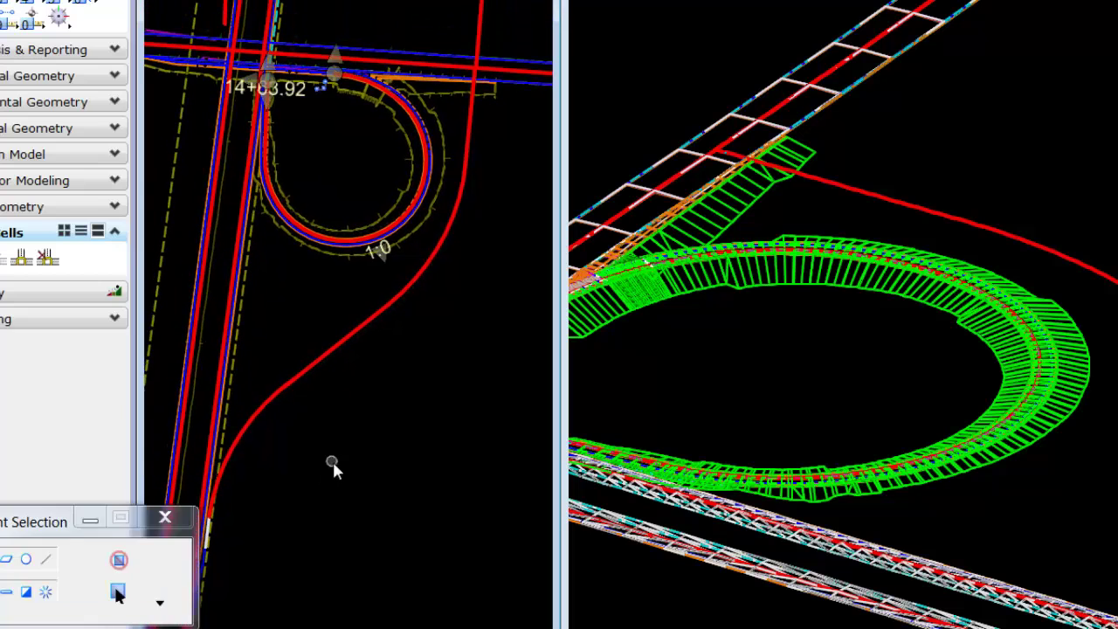
middle_click_drag(341, 518, 376, 445)
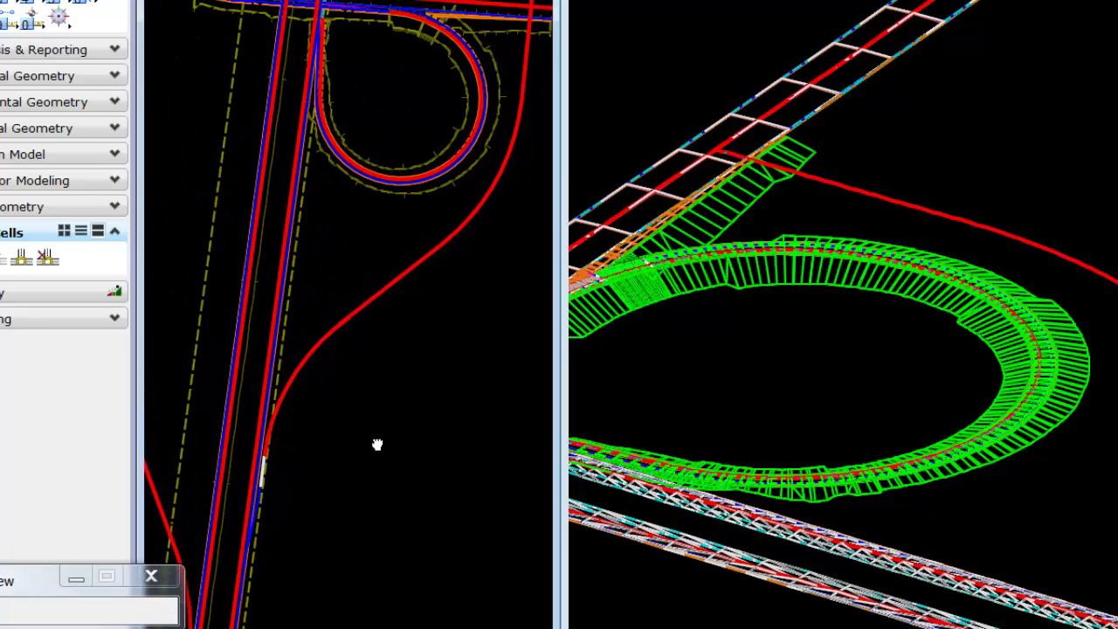
Restart Place Civil Cell, picking highway edge, ramp alignment and transition lane edge references
left_click(112, 317)
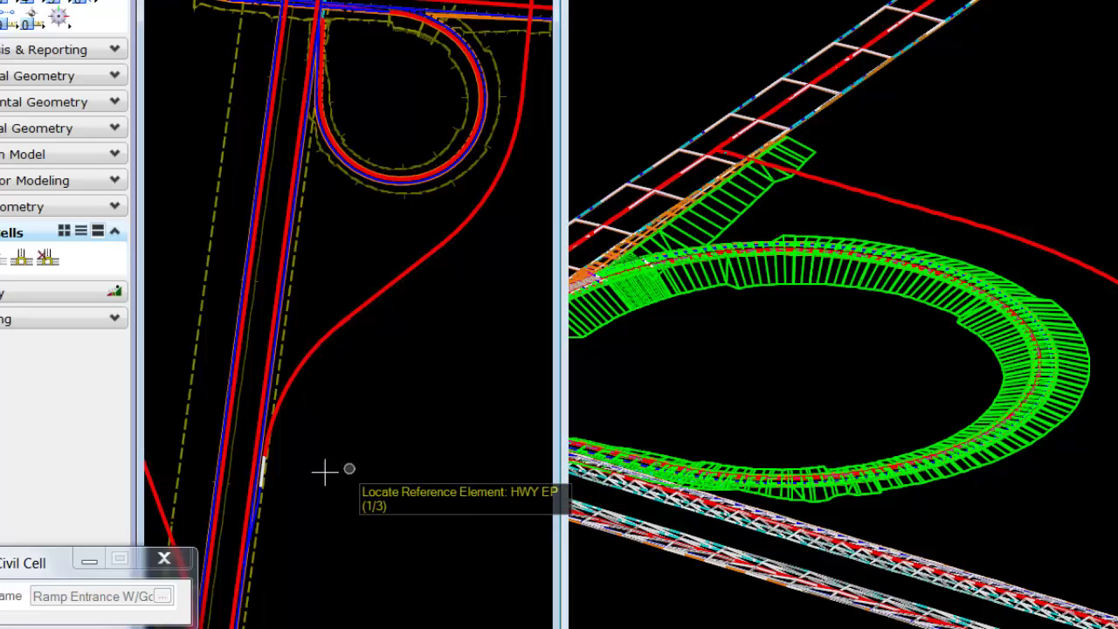
scroll(248, 595, "up", 3)
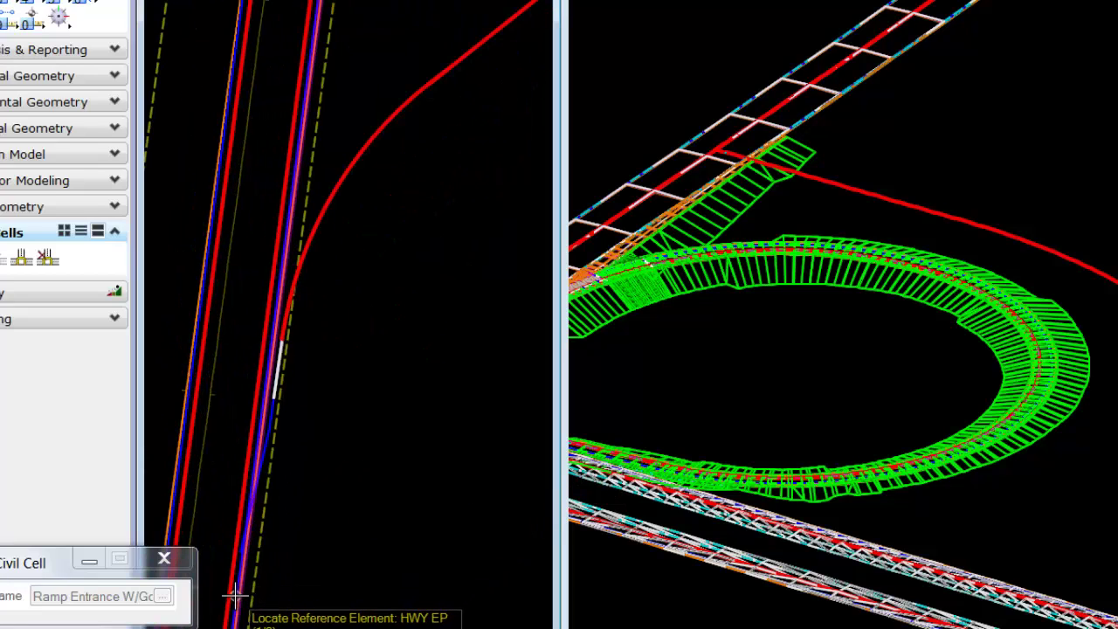
left_click(234, 592)
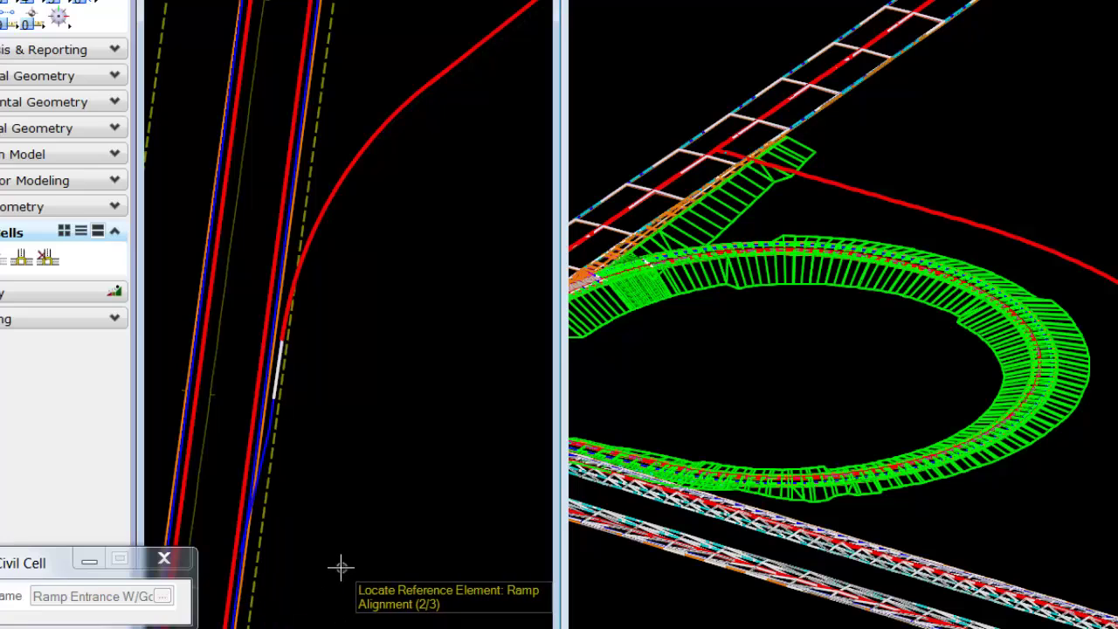
left_click(490, 35)
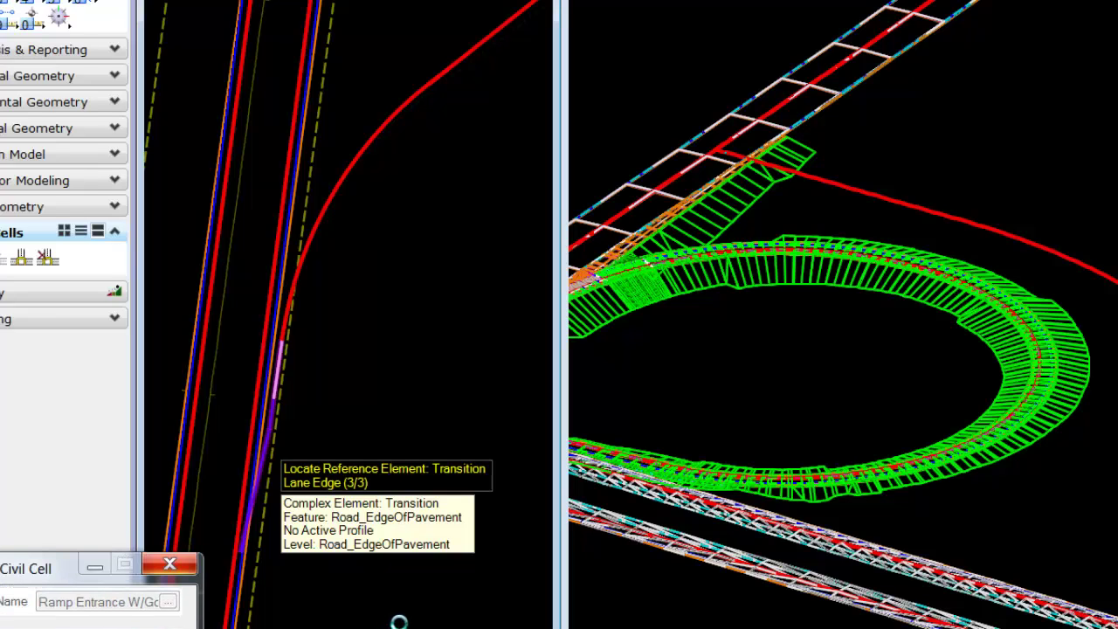
left_click(398, 622)
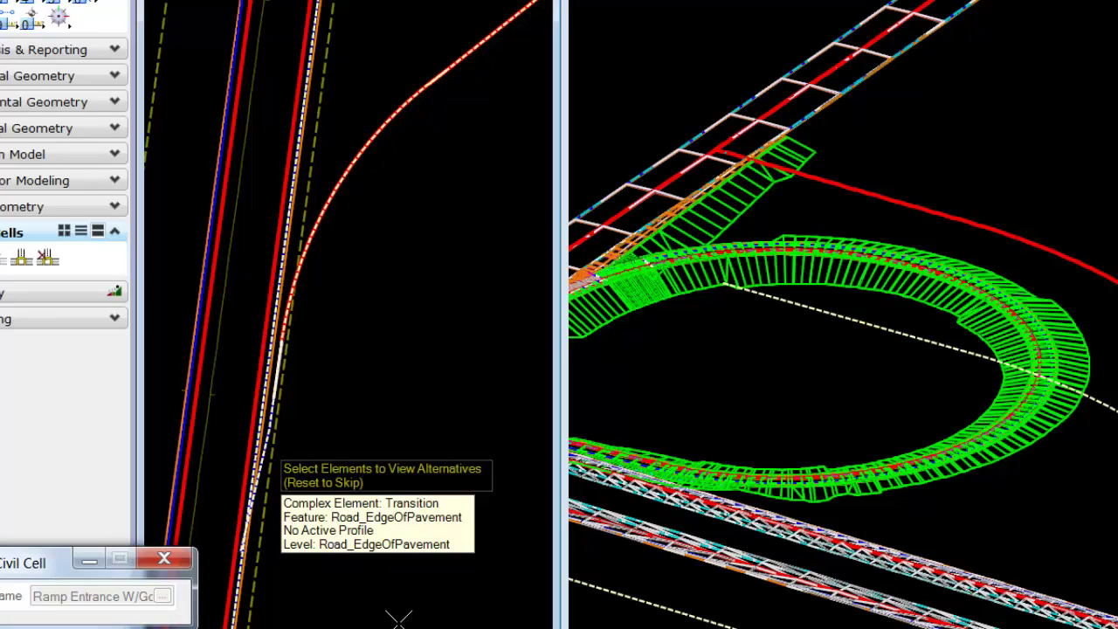
Reset past alternatives and accept the second gore cell along the ramp curve
scroll(324, 244, "up", 1)
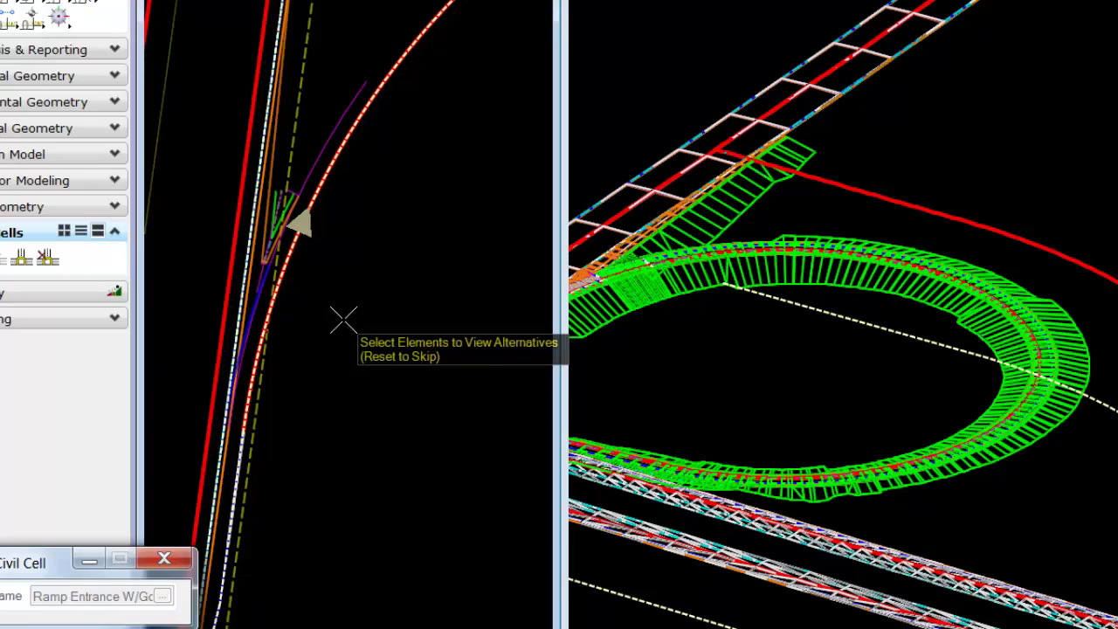
right_click(344, 319)
left_click(342, 321)
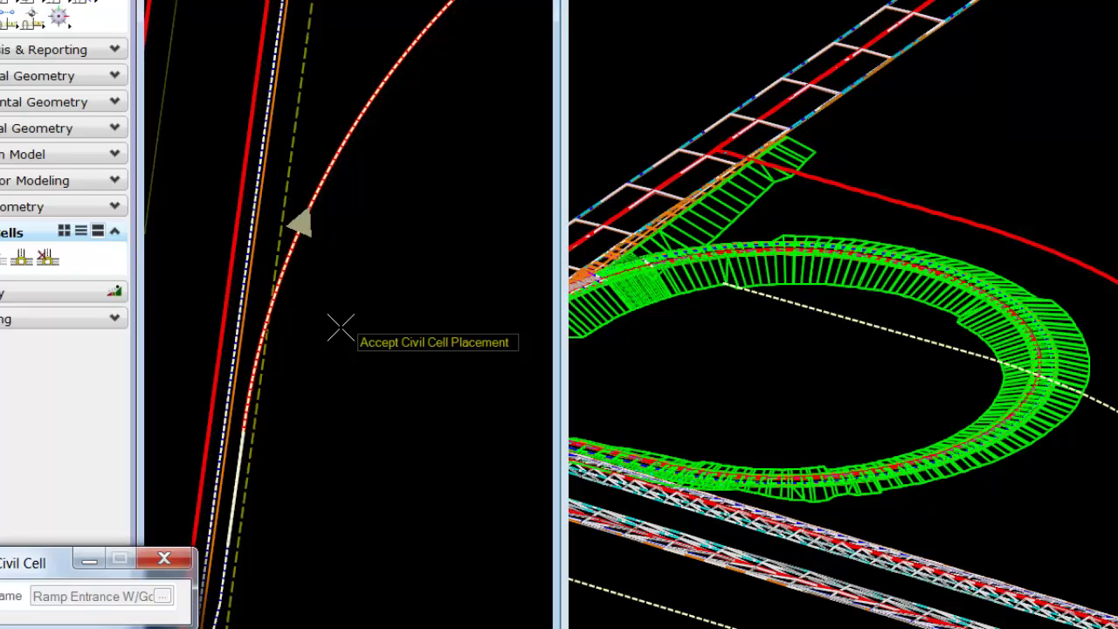
left_click(339, 326)
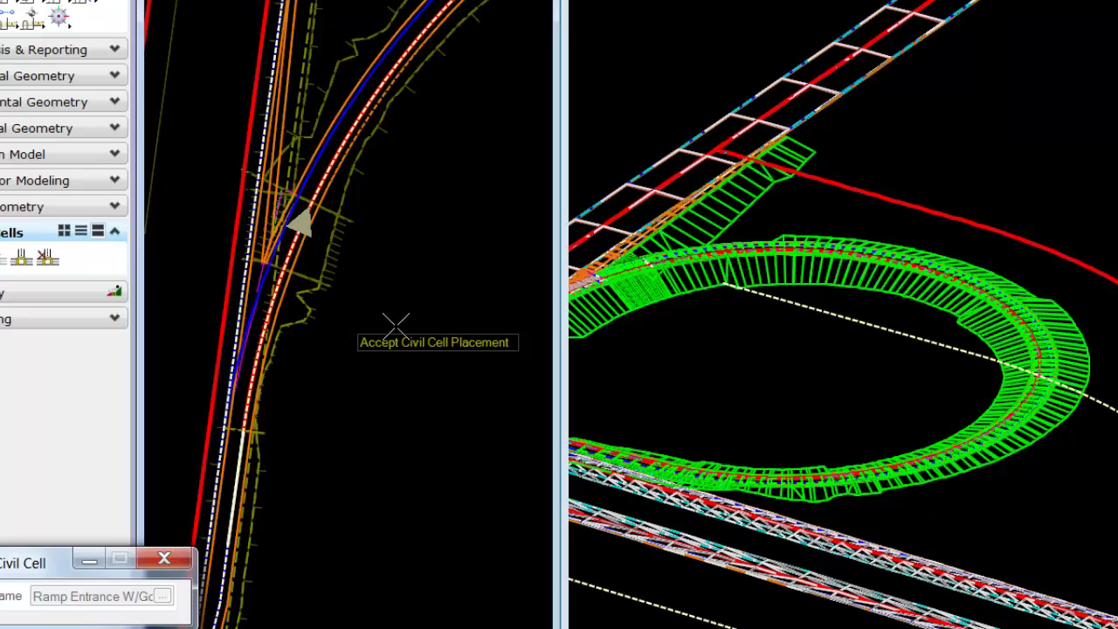
scroll(422, 262, "down", 3)
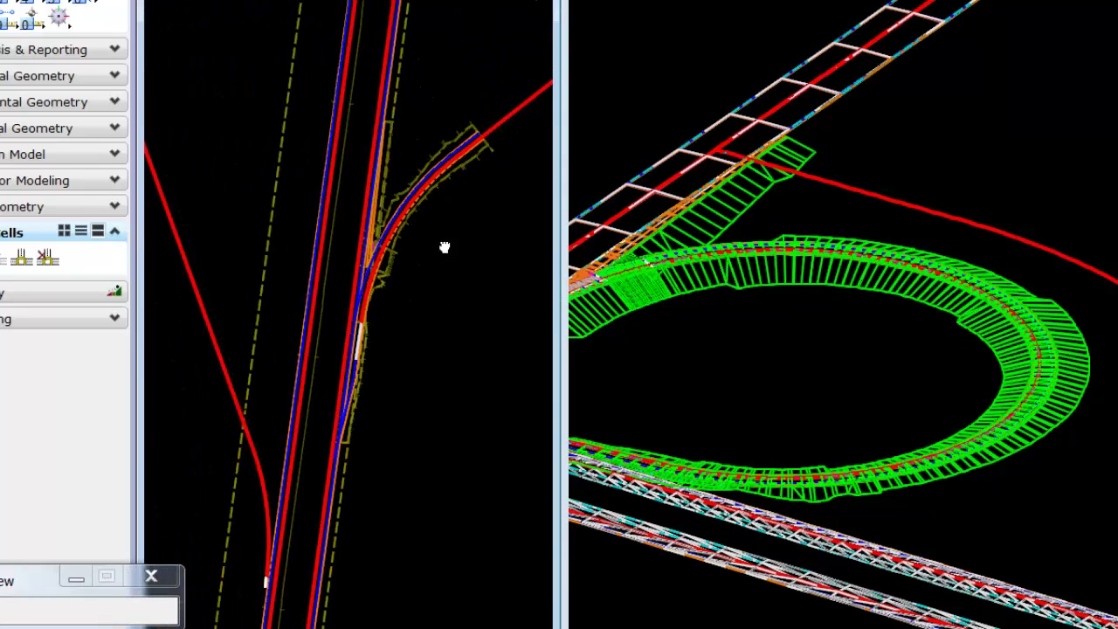
Pan both views to the loop interchange and outer-ramp gore, then reopen Pick Civil Cell
middle_click_drag(443, 247, 275, 537)
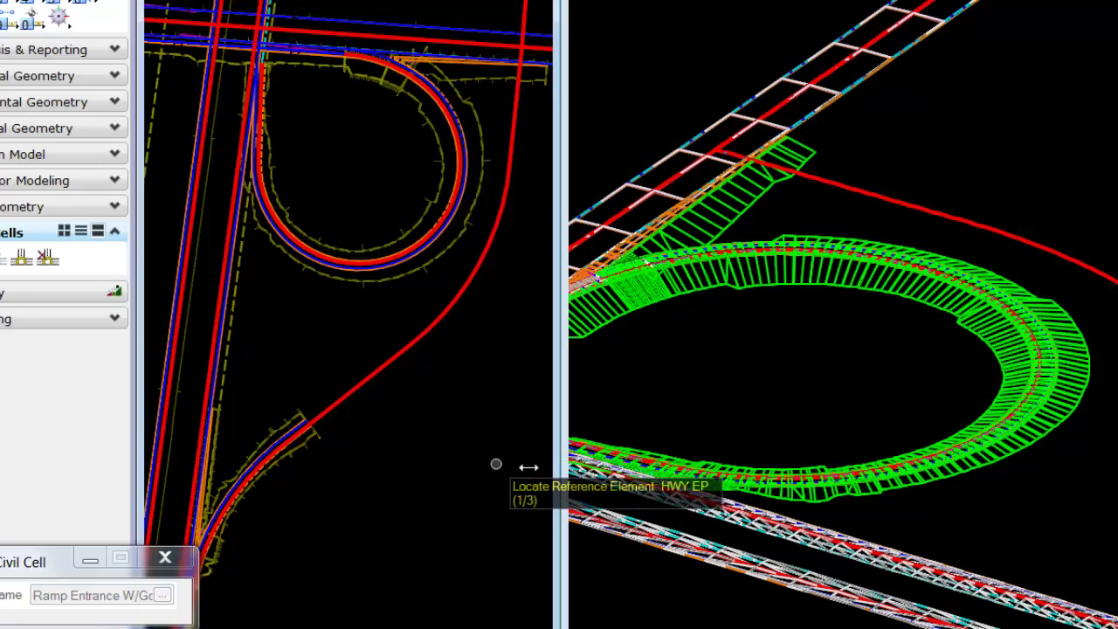
middle_click_drag(1004, 519, 835, 452)
scroll(841, 454, "down", 3)
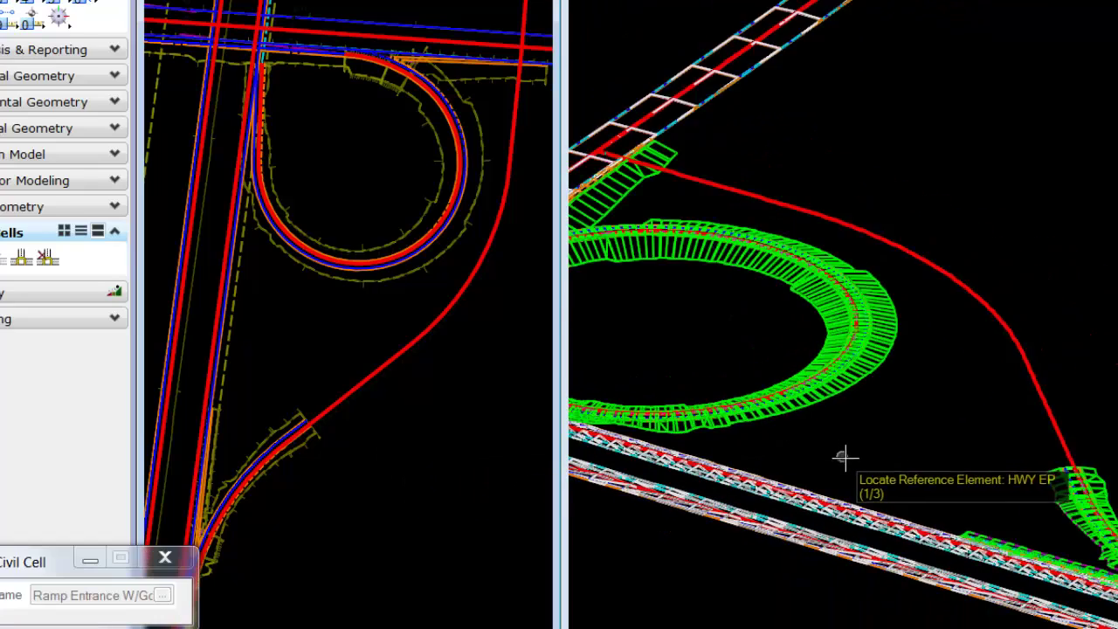
left_click(1043, 474)
middle_click_drag(1043, 474, 961, 492)
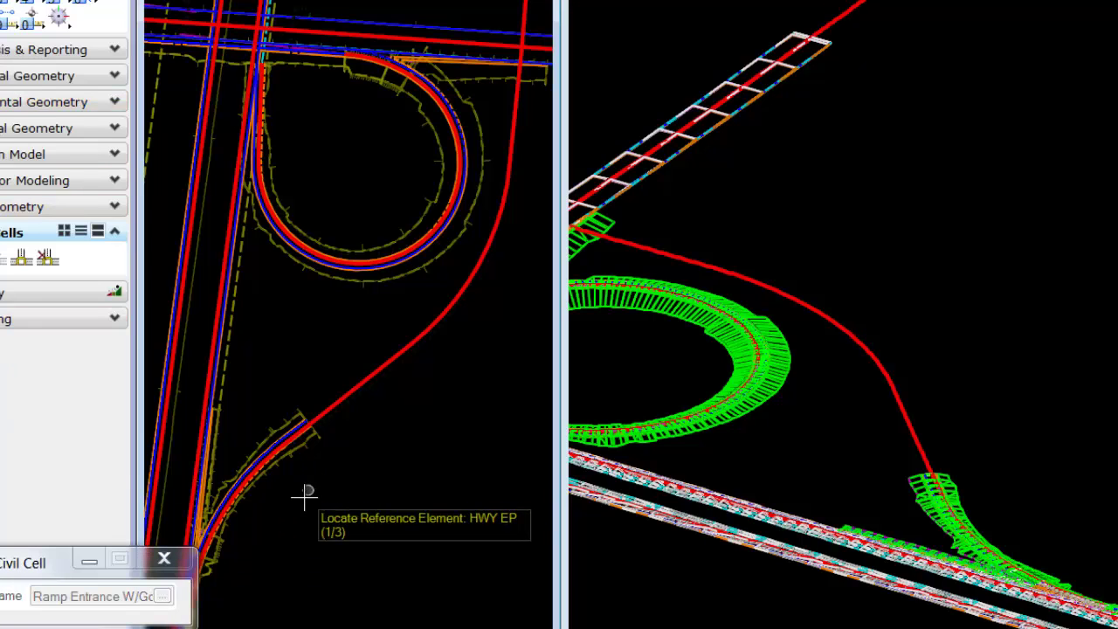
left_click(163, 596)
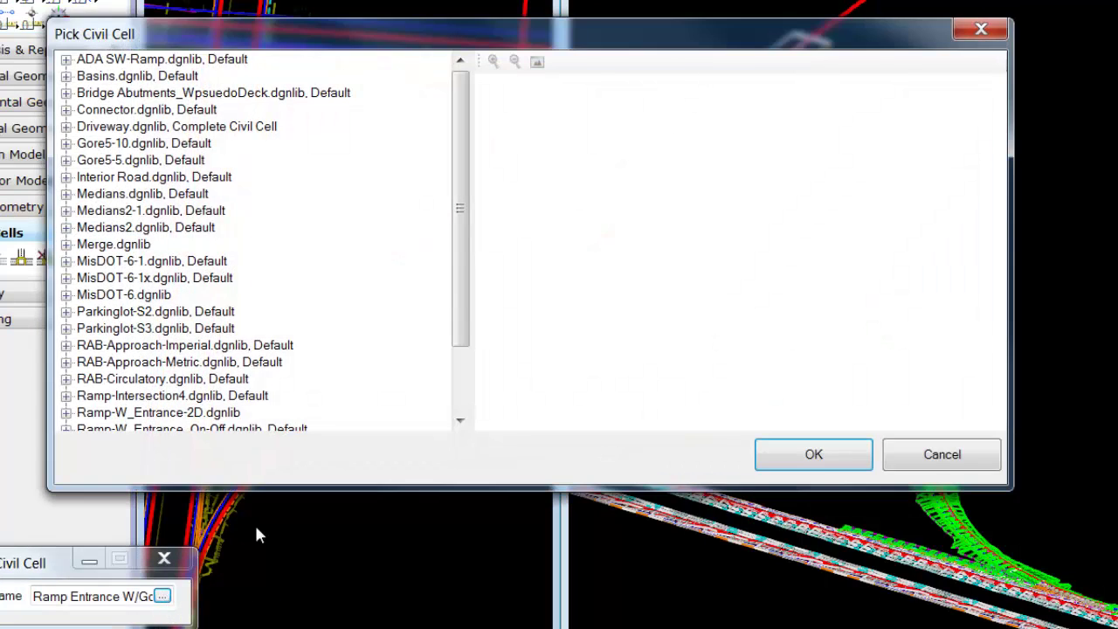
Choose TOR-Intersection-1 from Ramp-Intersection4.dgnlib and confirm it
left_click_drag(458, 293, 460, 370)
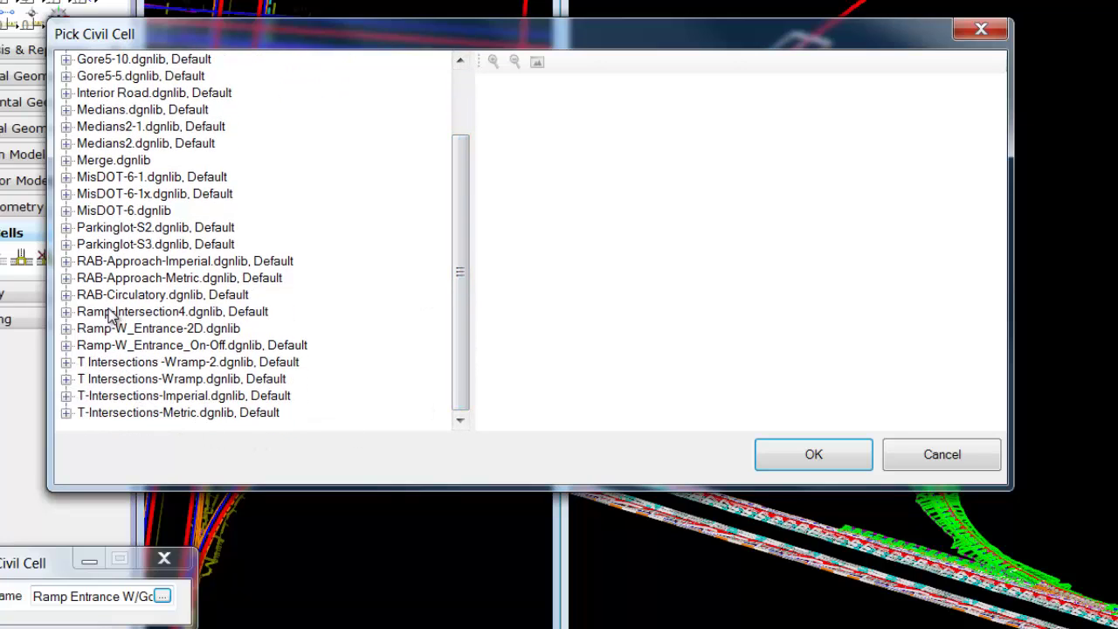
left_click(66, 312)
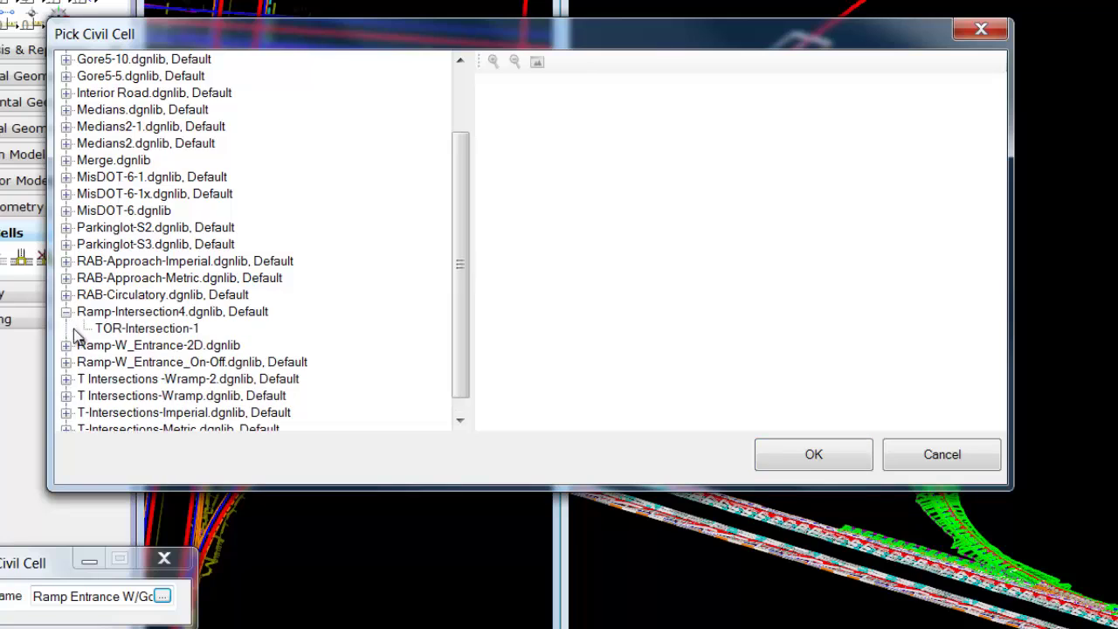
left_click(127, 330)
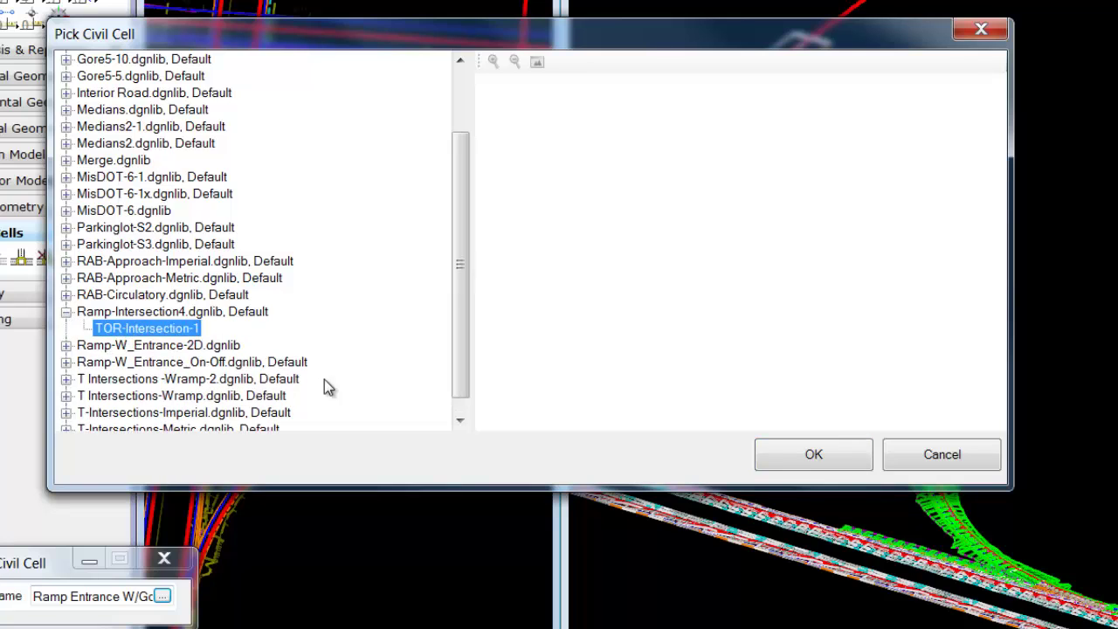
left_click(846, 455)
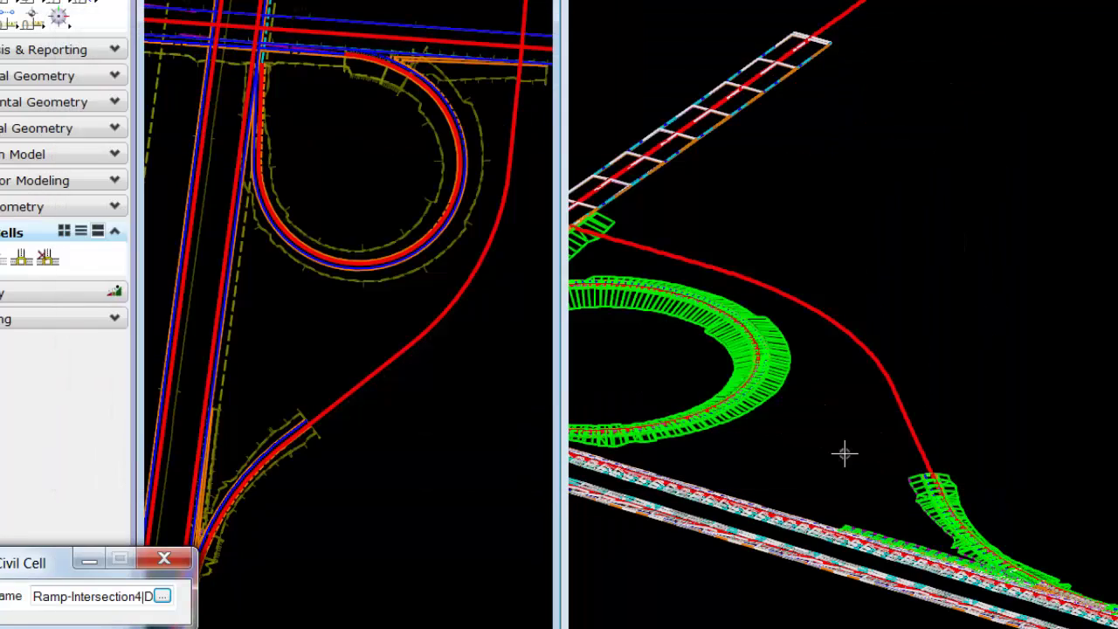
Place TOR-Intersection-1 using the ramp alignment and Thru Rd edge of pavement as references
scroll(264, 355, "up", 3)
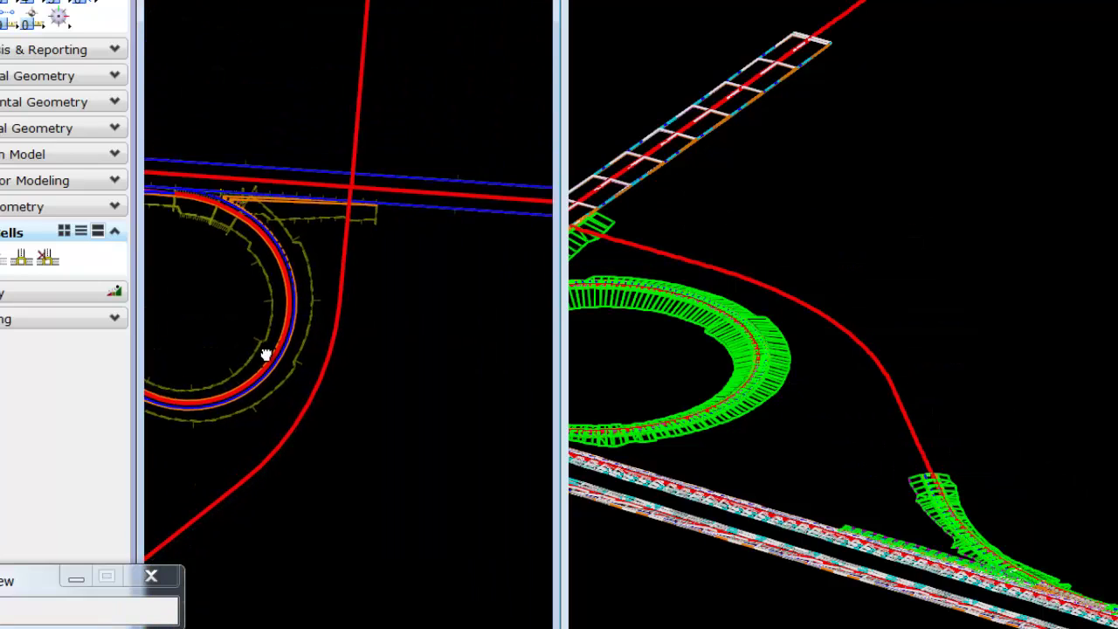
middle_click_drag(291, 316, 319, 415)
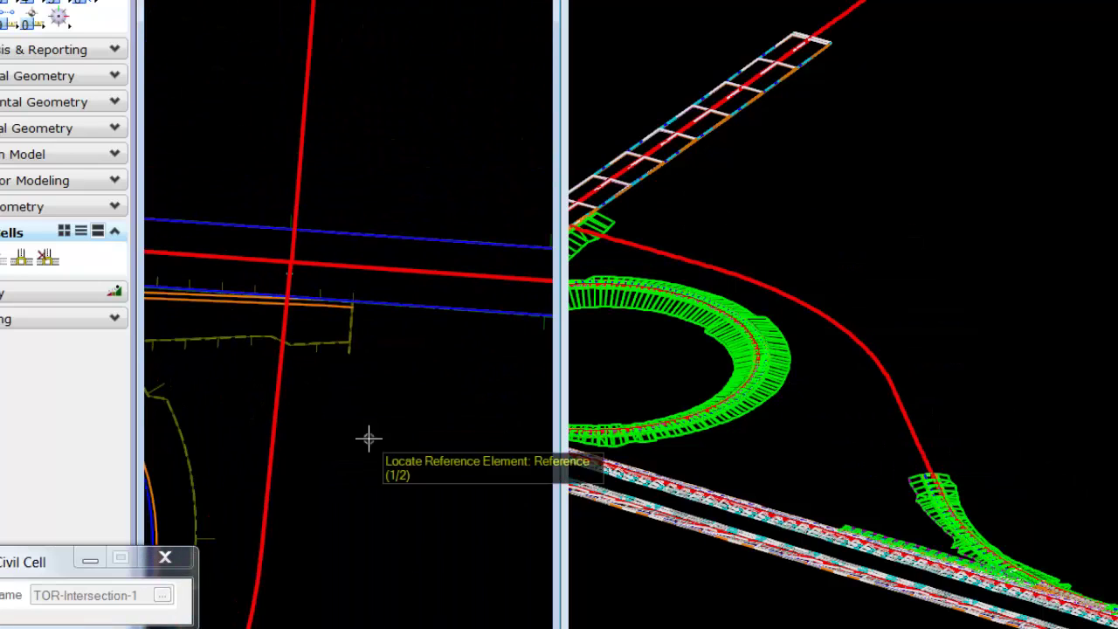
left_click(271, 467)
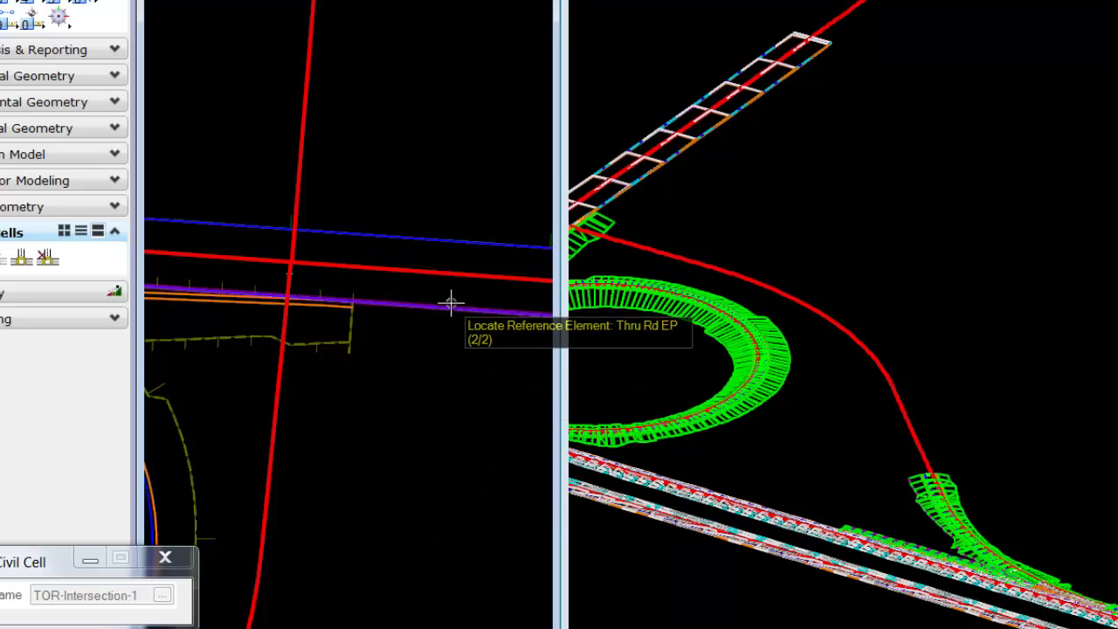
left_click(325, 449)
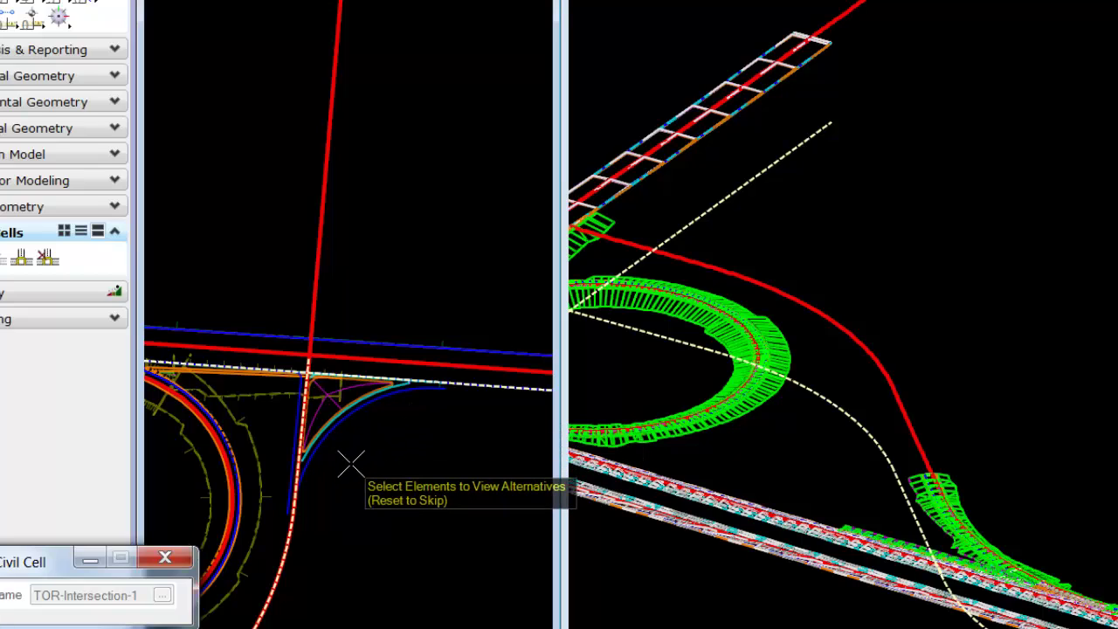
right_click(349, 463)
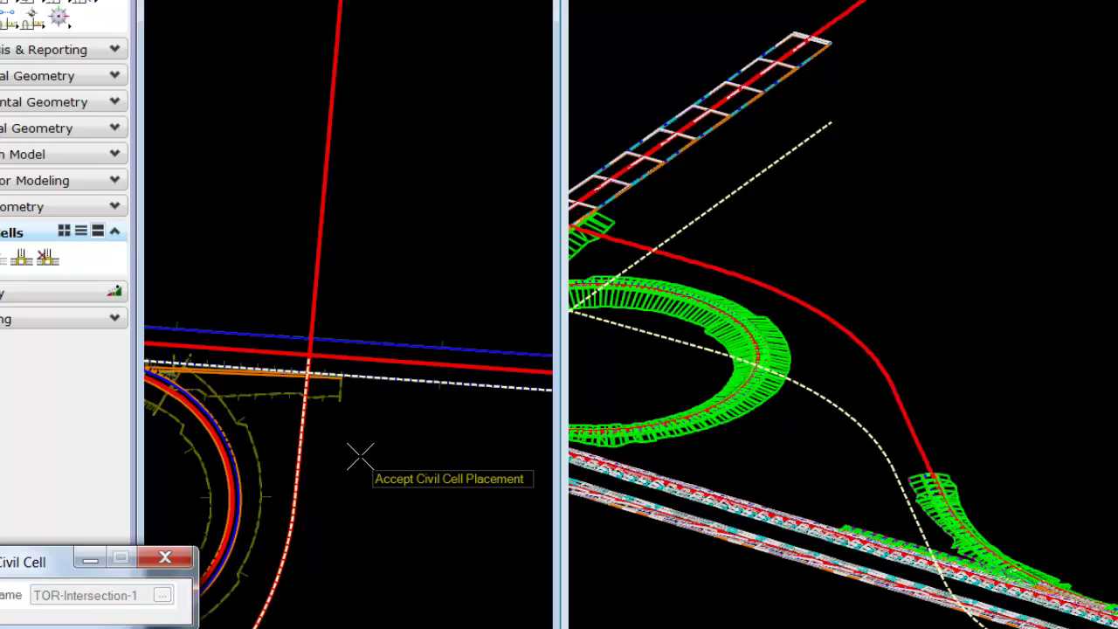
left_click(360, 456)
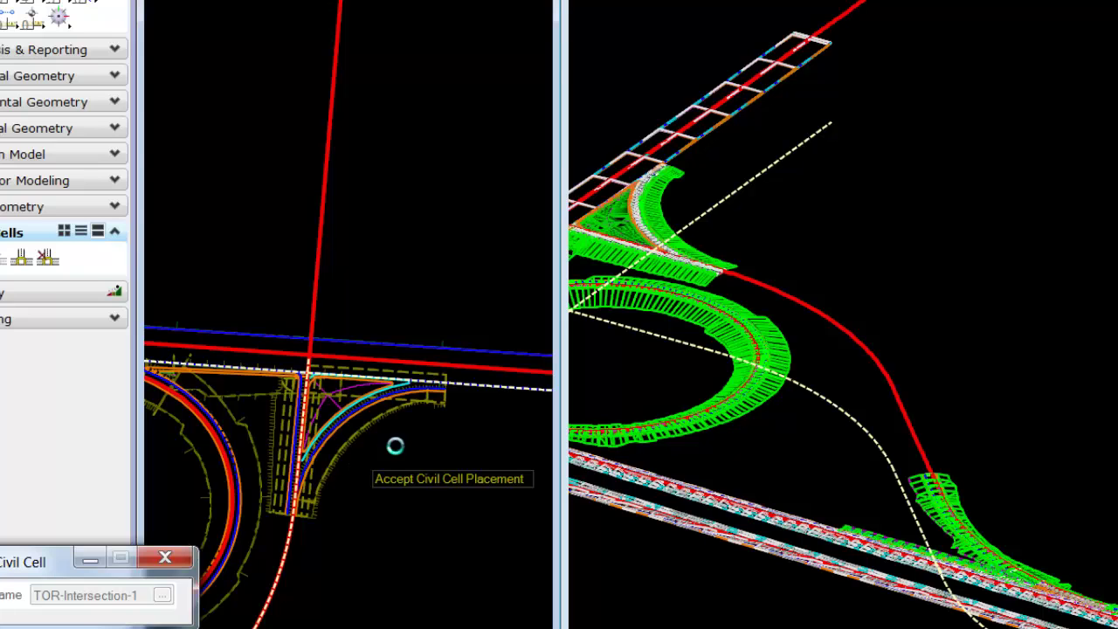
middle_click_drag(827, 288, 911, 232)
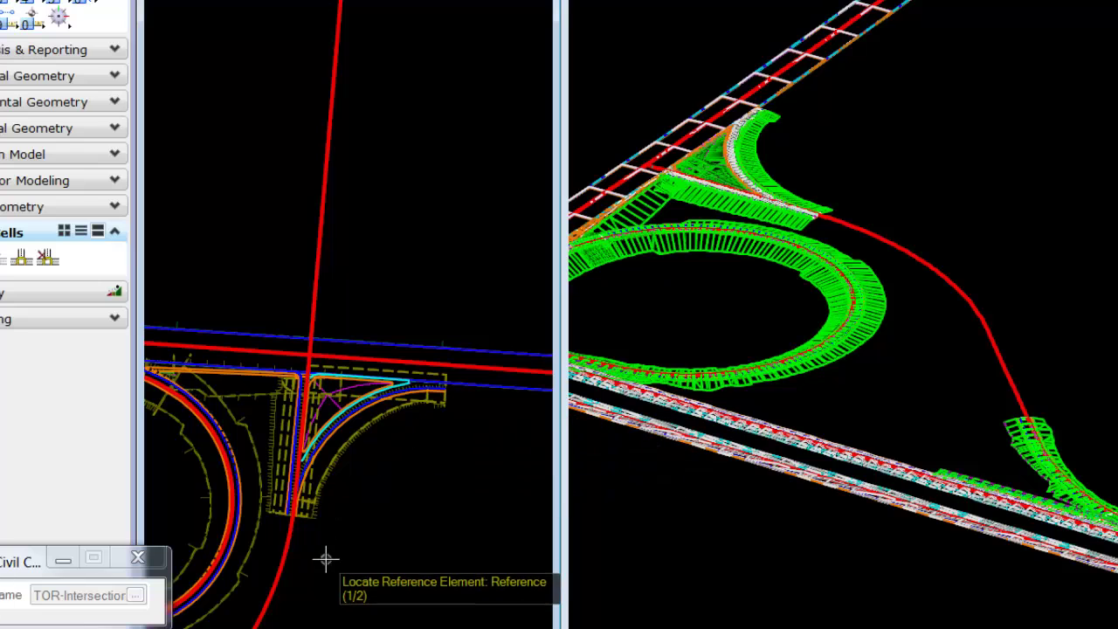
Select the short outer-ramp corridor near the highway to expose its End Station handle
middle_click_drag(326, 559, 434, 315)
scroll(439, 319, "down", 2)
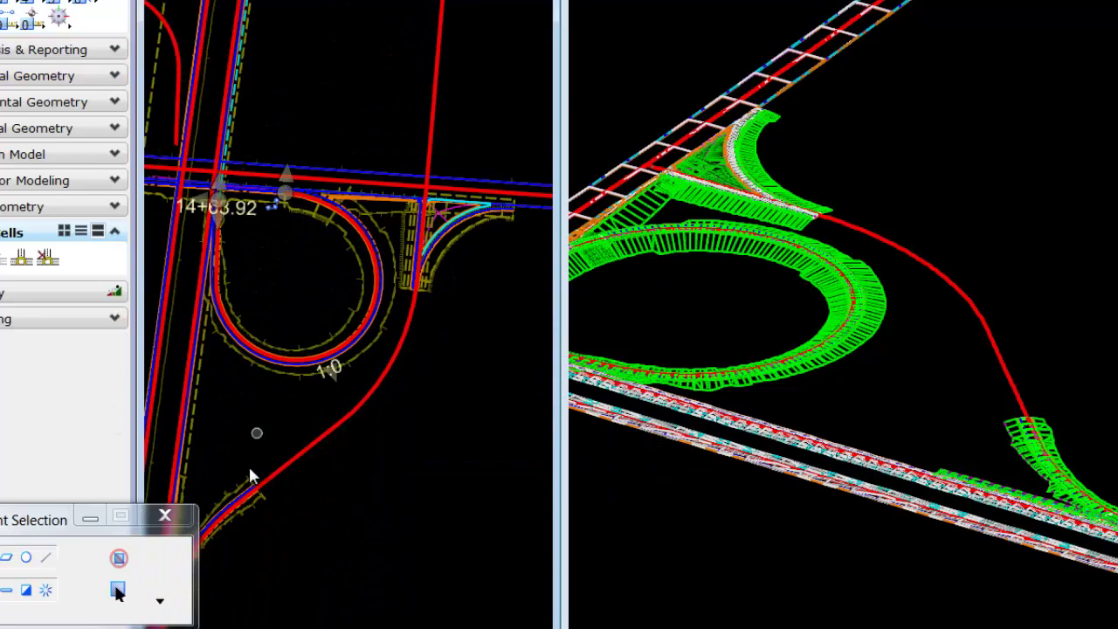
scroll(249, 485, "up", 5)
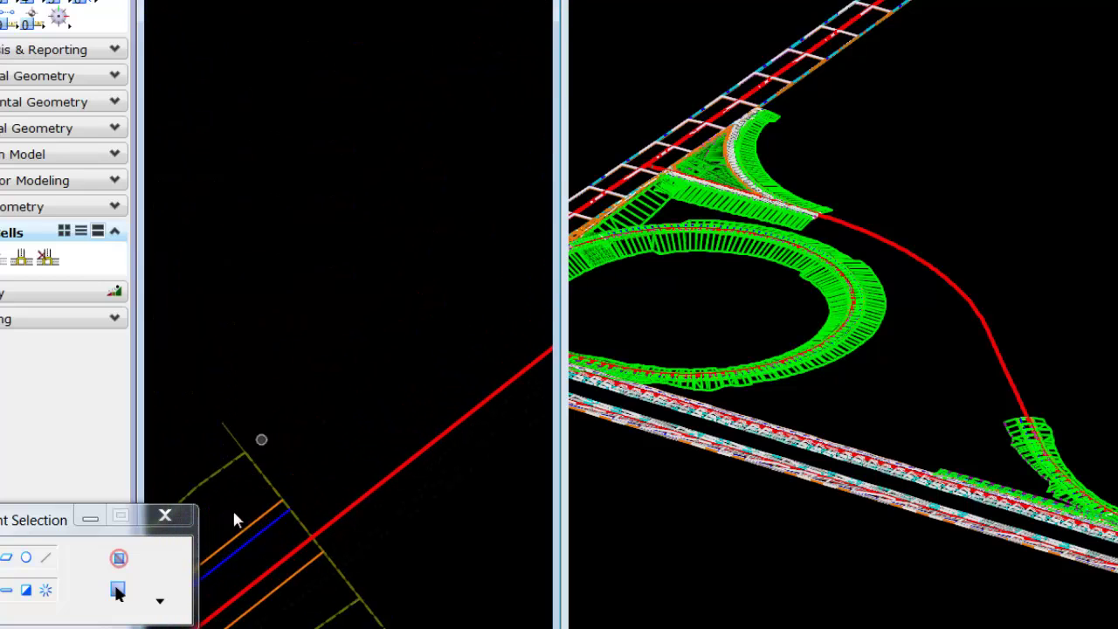
scroll(238, 528, "down", 1)
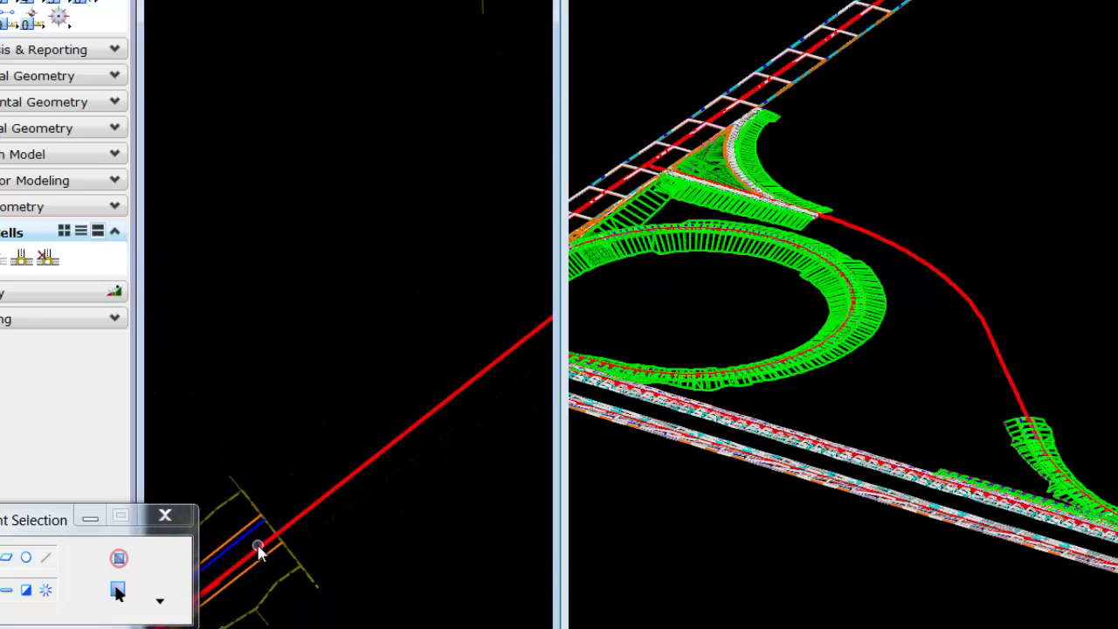
left_click(259, 550)
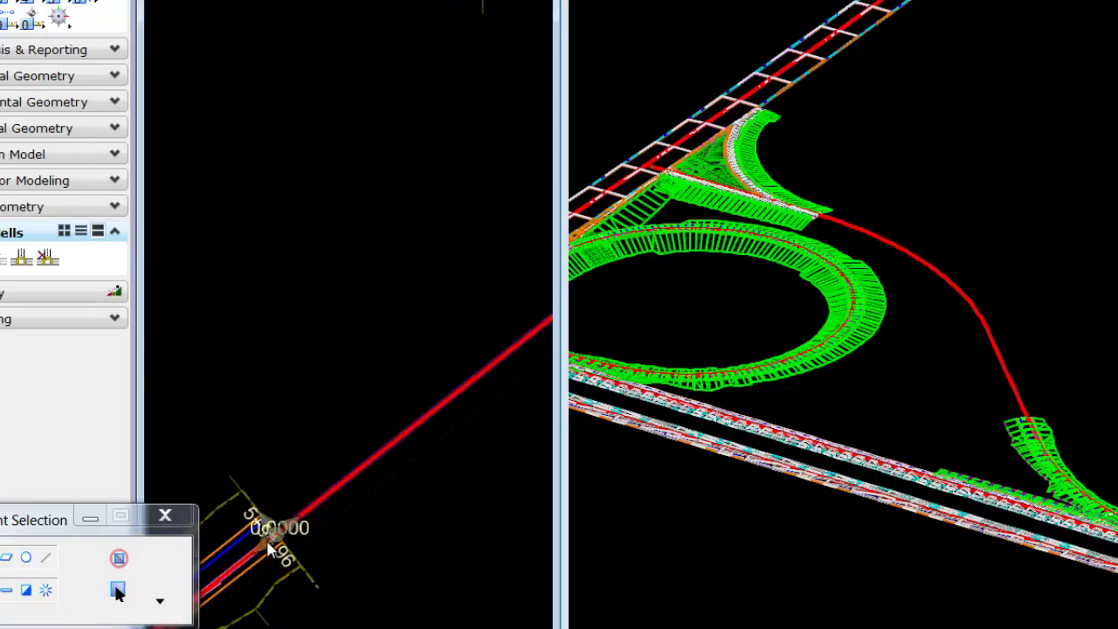
scroll(262, 546, "down", 3)
middle_click_drag(376, 549, 325, 506)
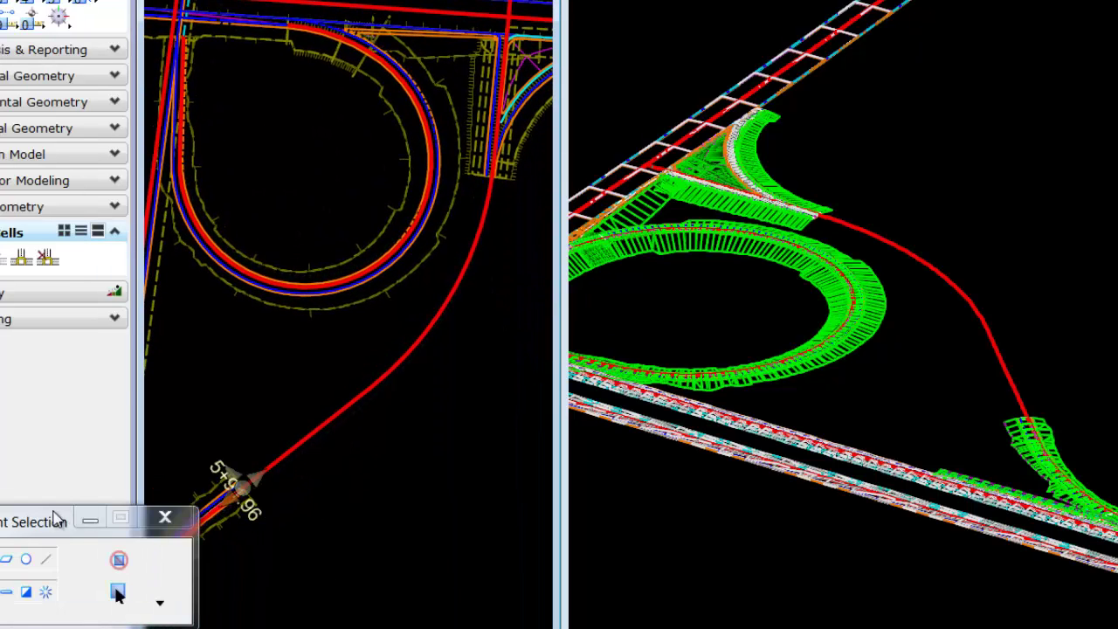
left_click_drag(57, 521, 52, 566)
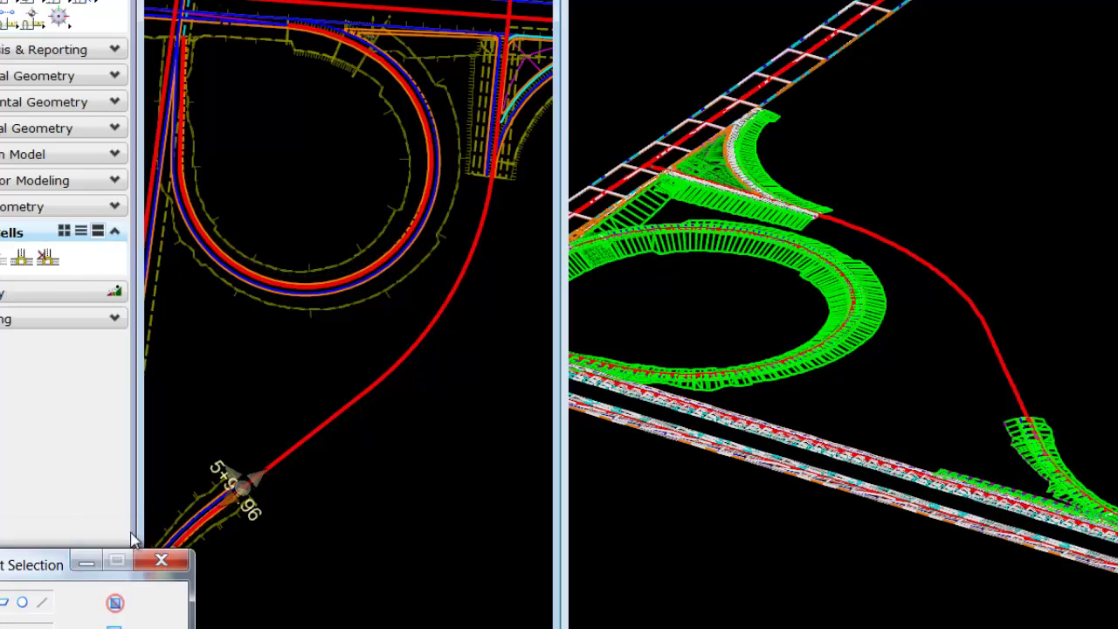
Drag the outer ramp corridor's end station to the TOR intersection point on its alignment
left_click(226, 506)
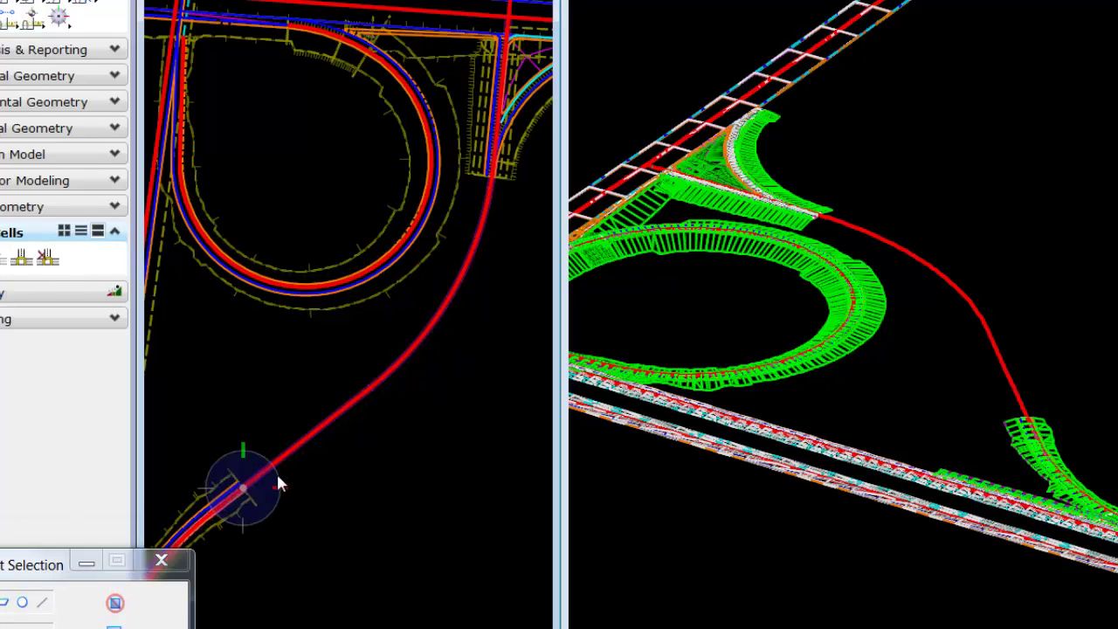
left_click(493, 168)
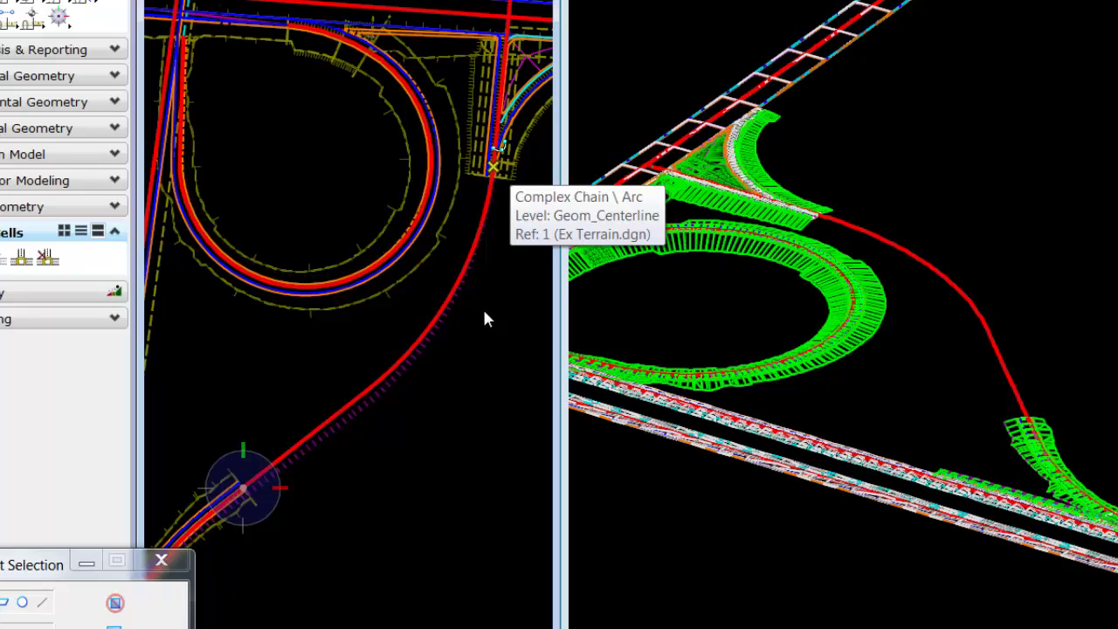
left_click(482, 307)
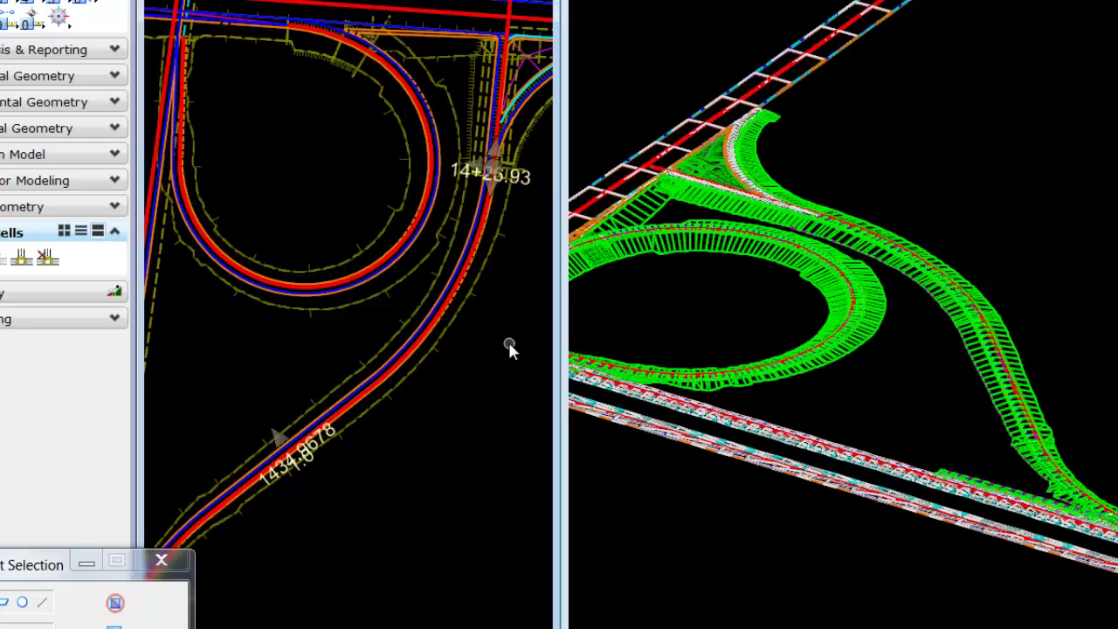
scroll(899, 421, "down", 4)
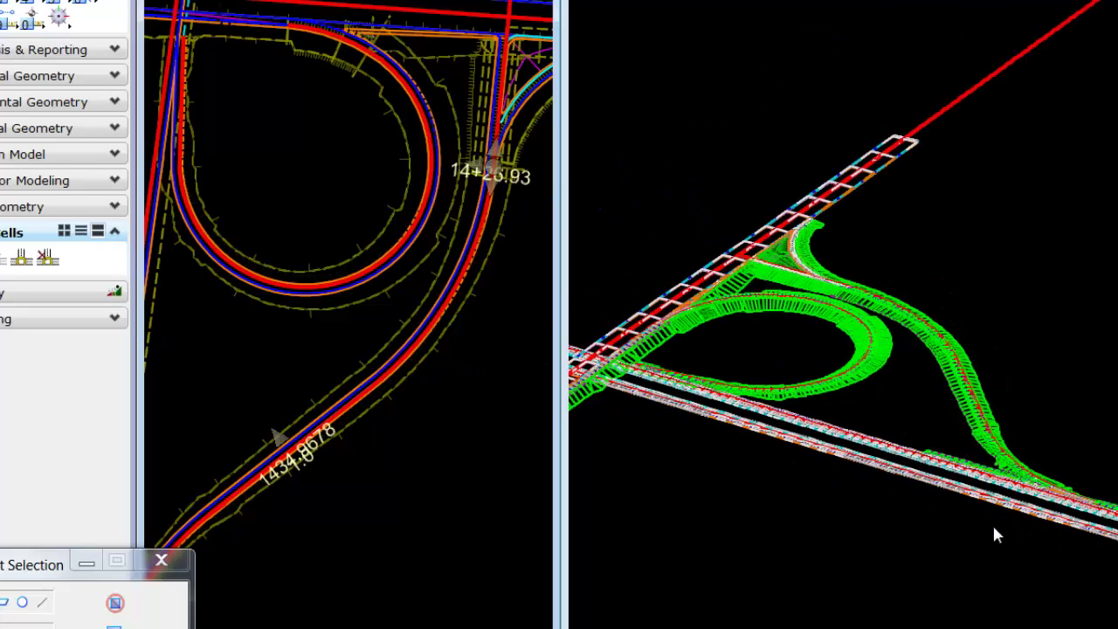